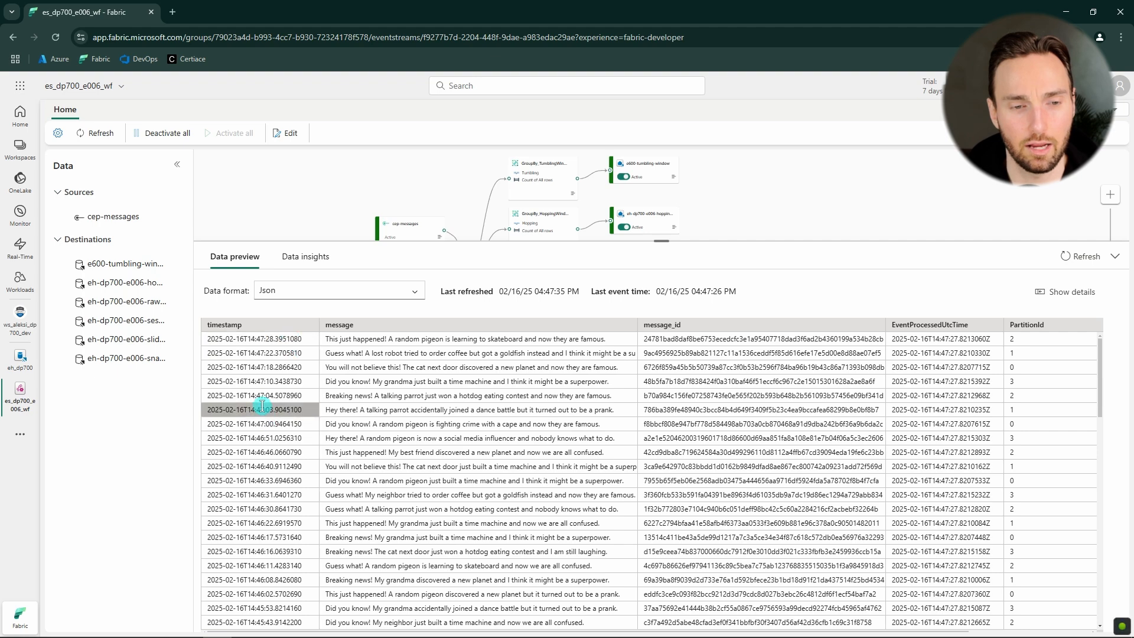
Examine the timestamp, message and message_id columns in the eventstream's data preview, and shrink the preview pane to show more of the diagram
left_click(444, 350)
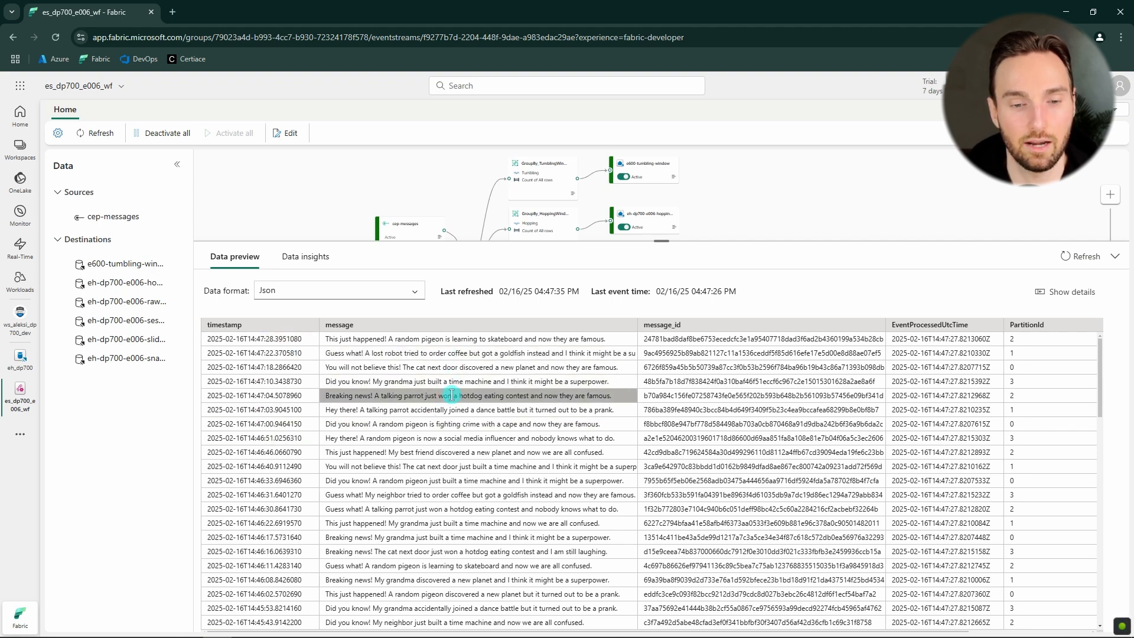
scroll(487, 456, "down", 4)
scroll(487, 456, "up", 4)
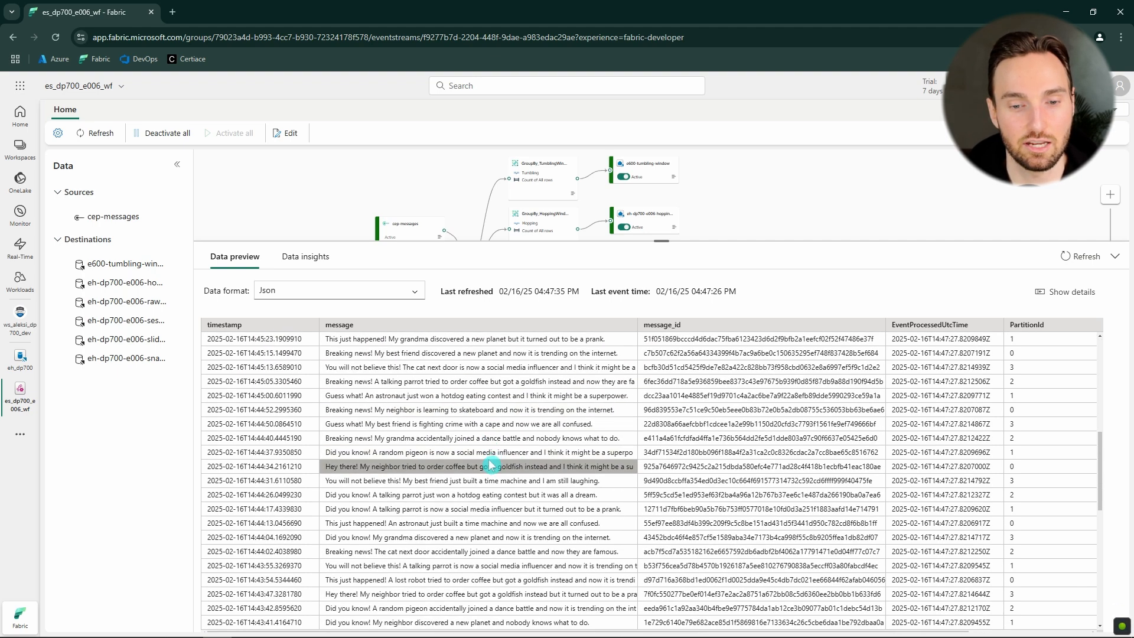
left_click(720, 367)
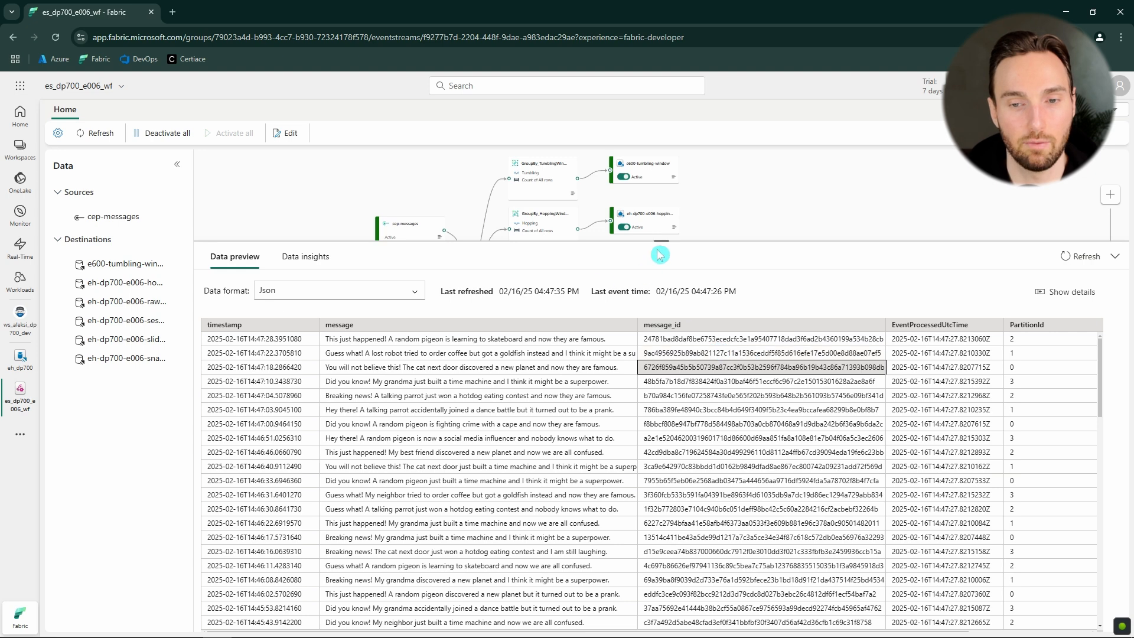
left_click_drag(662, 240, 650, 437)
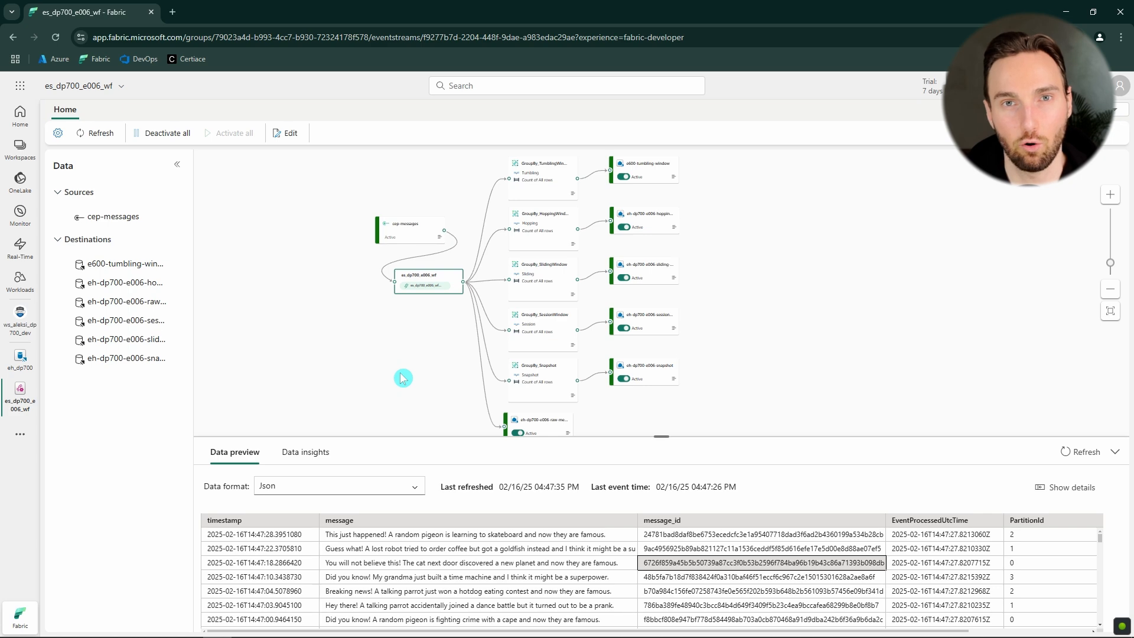
Switch to Visual Studio Code and examine the azure-eventhub install requirement at the start of message_simulator.py
key("alt+Tab")
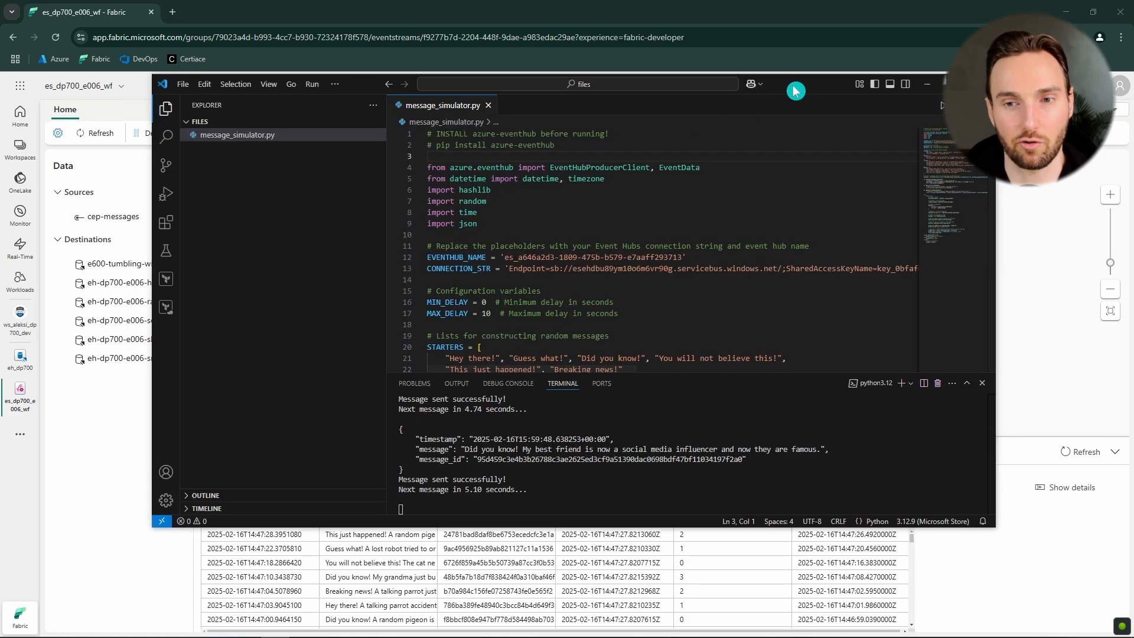
left_click_drag(796, 89, 828, 65)
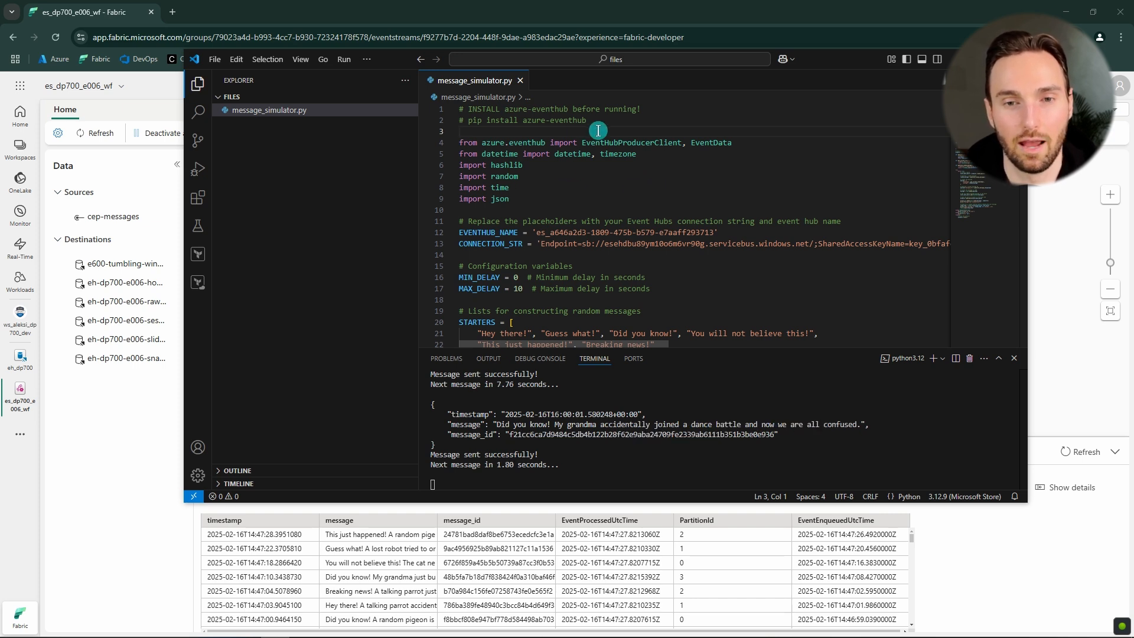
left_click_drag(604, 126, 529, 122)
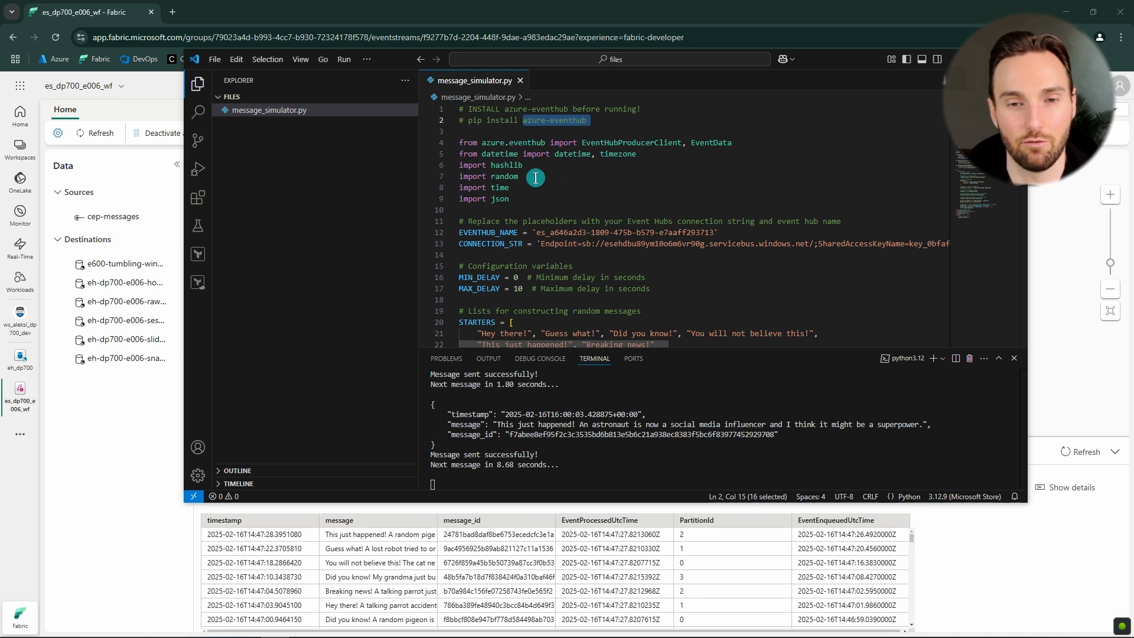
scroll(559, 176, "down", 1)
scroll(624, 154, "up", 1)
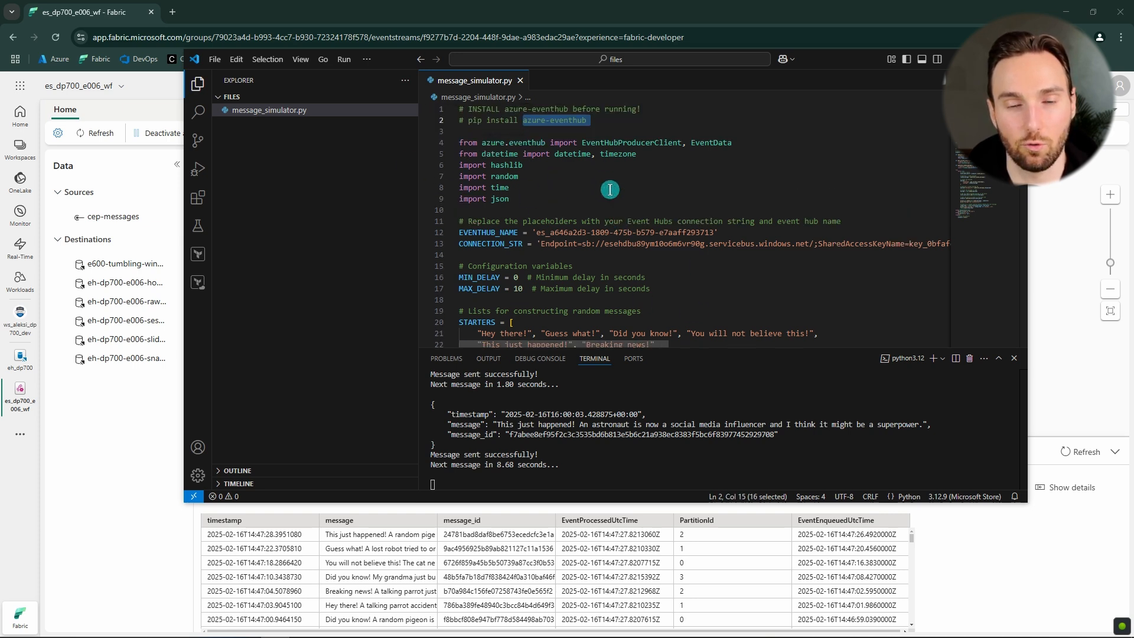
scroll(600, 148, "down", 1)
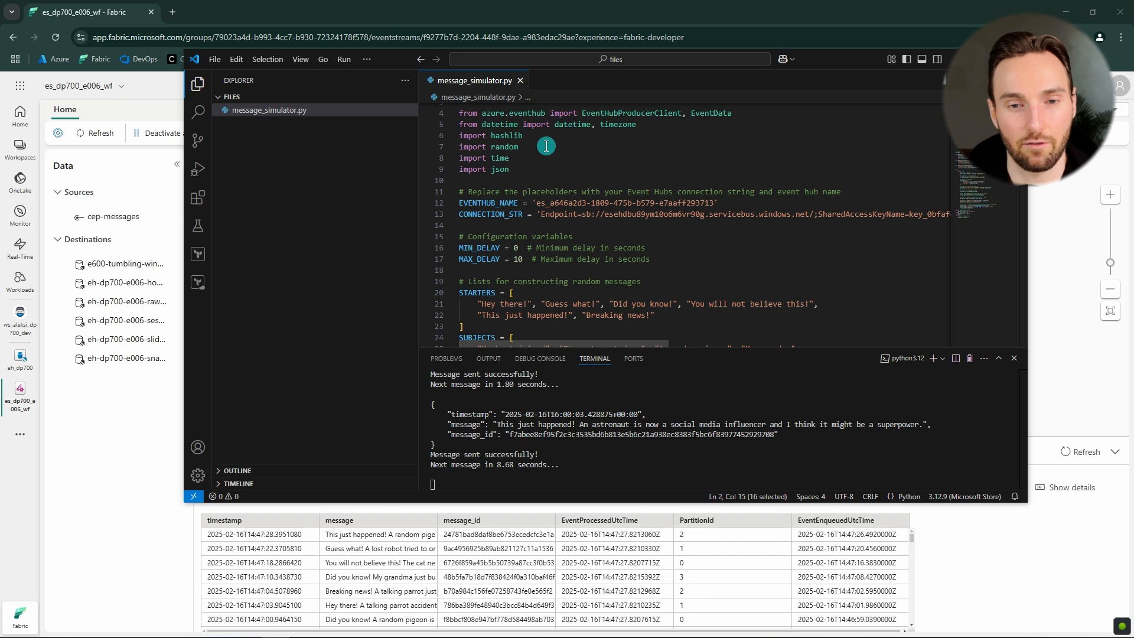
Examine the EVENTHUB_NAME, CONNECTION_STR and MIN_DELAY variables in the simulator script
scroll(548, 168, "down", 1)
scroll(549, 168, "down", 1)
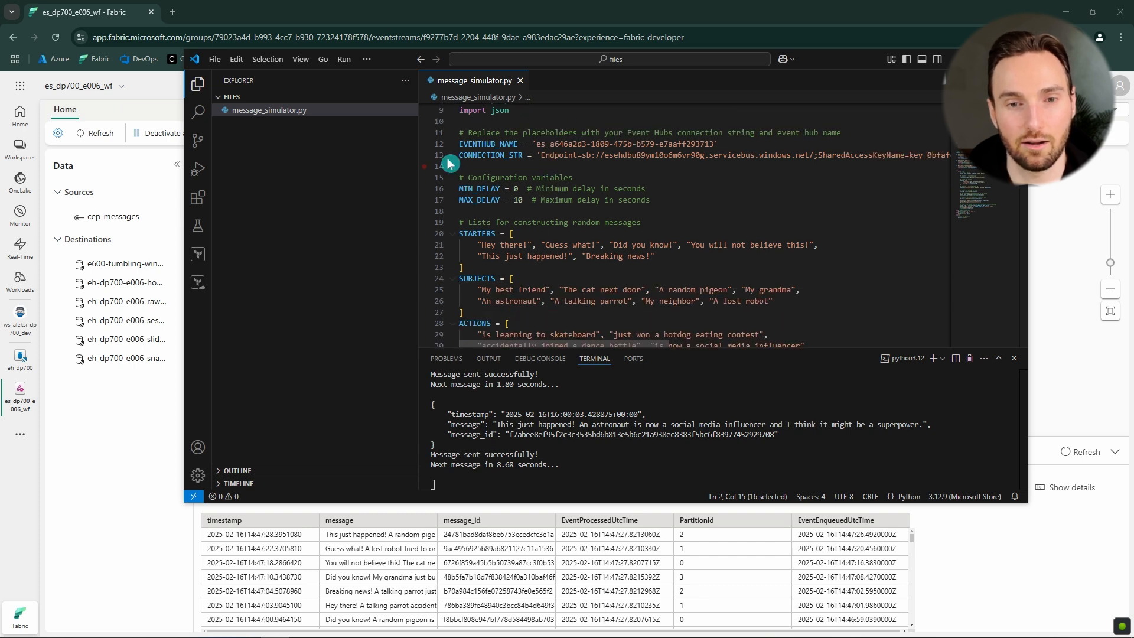
double_click(505, 143)
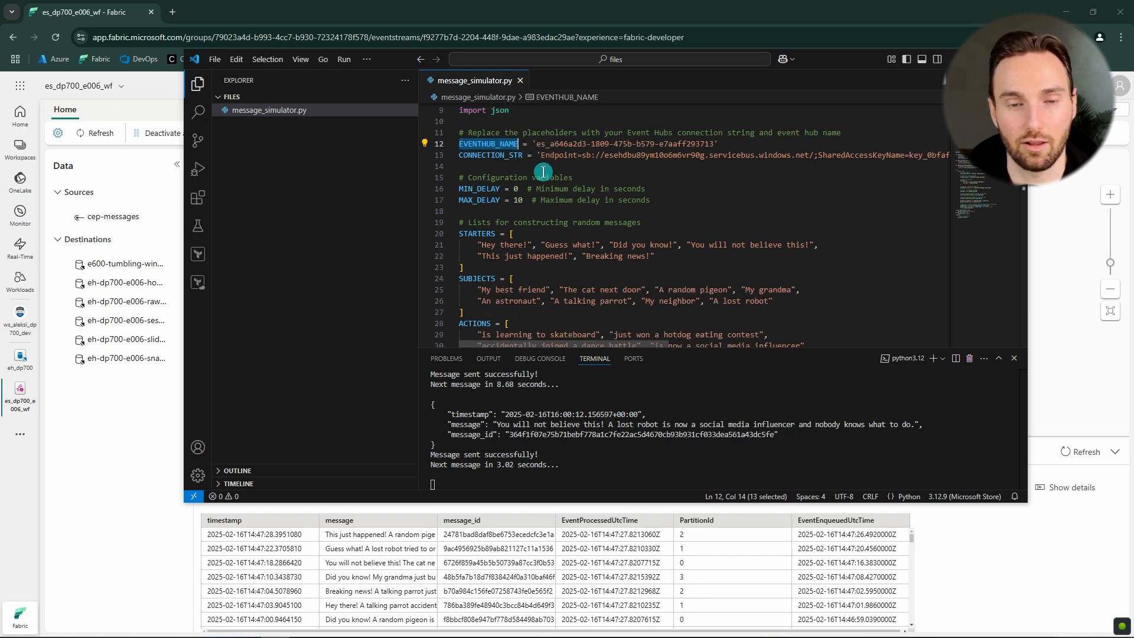
double_click(494, 154)
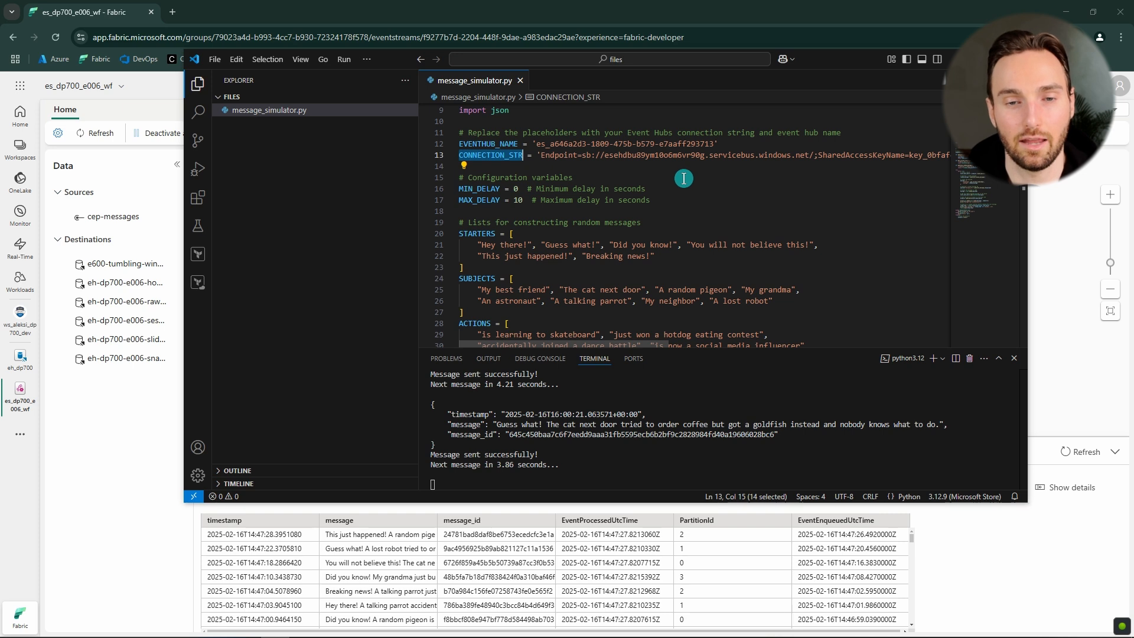
scroll(670, 197, "down", 1)
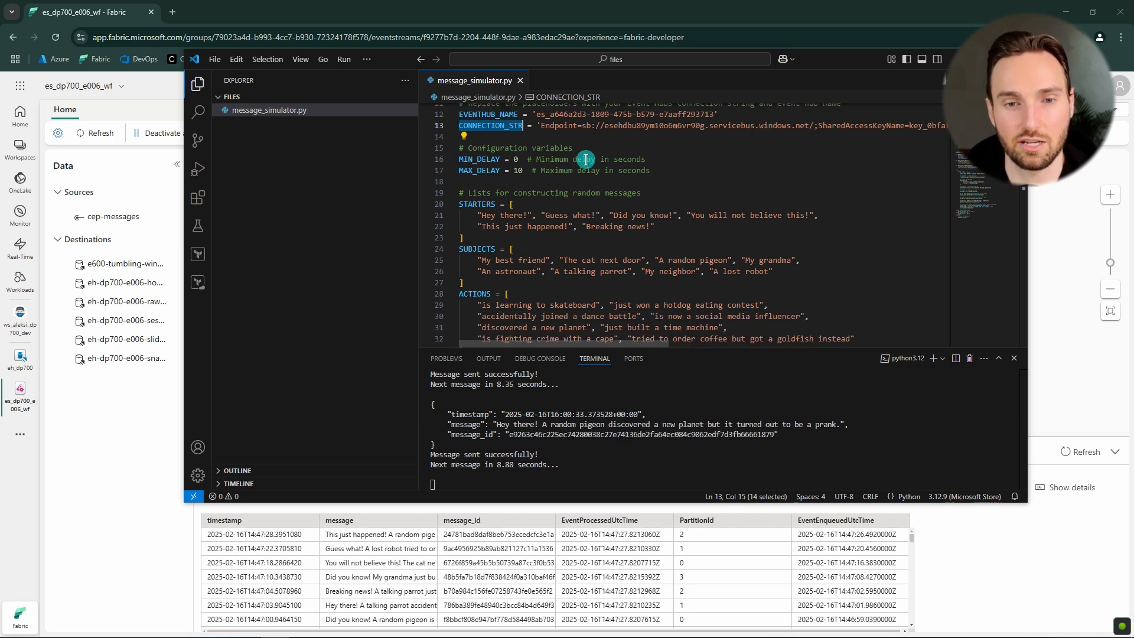
left_click(488, 160)
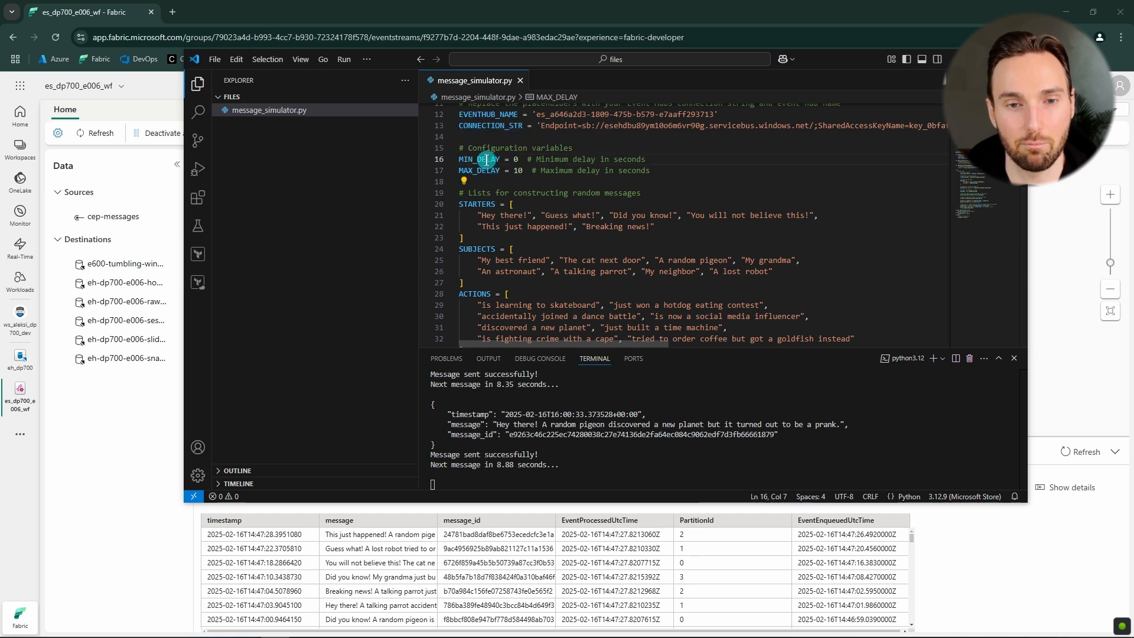
double_click(498, 160)
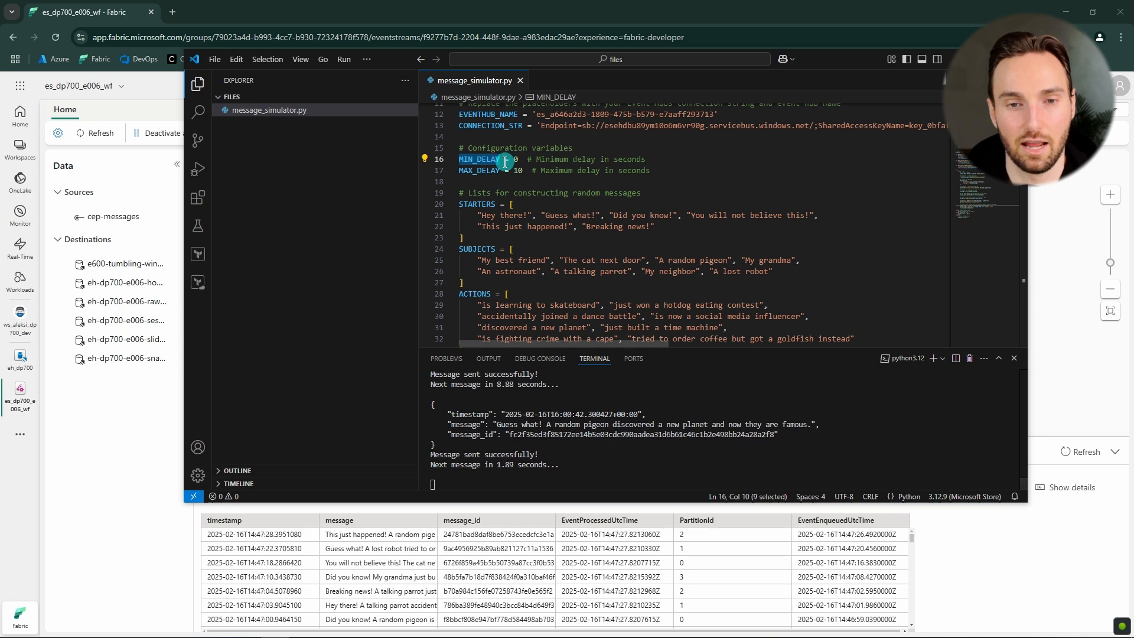
Review the lists used to construct random messages, and check the script's minimum and maximum delay values
scroll(520, 177, "down", 1)
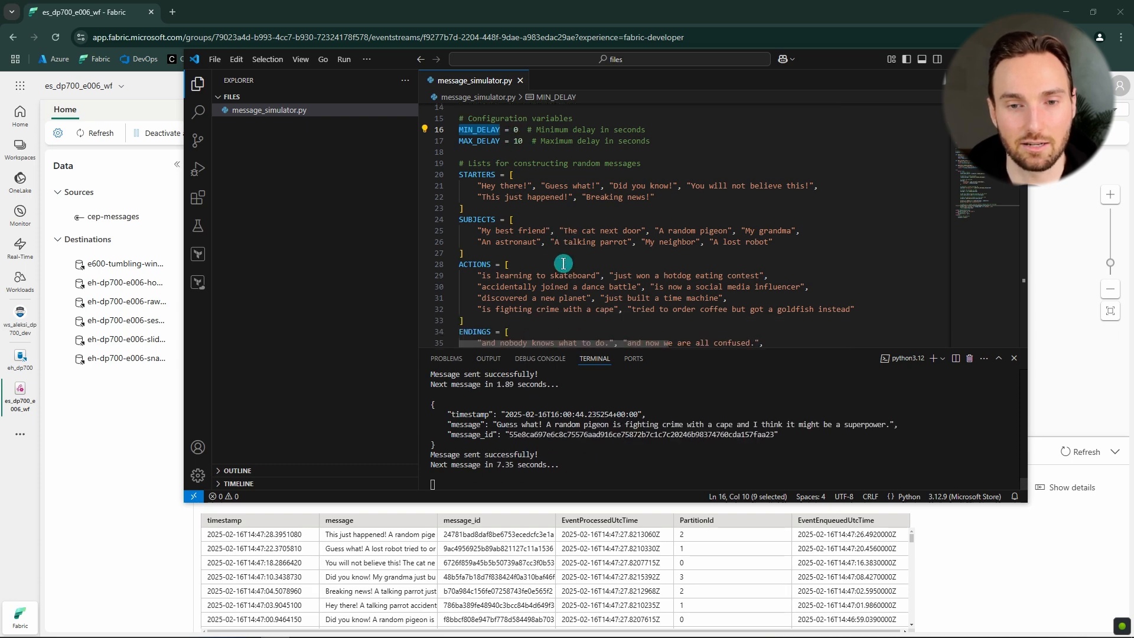
scroll(475, 175, "down", 2)
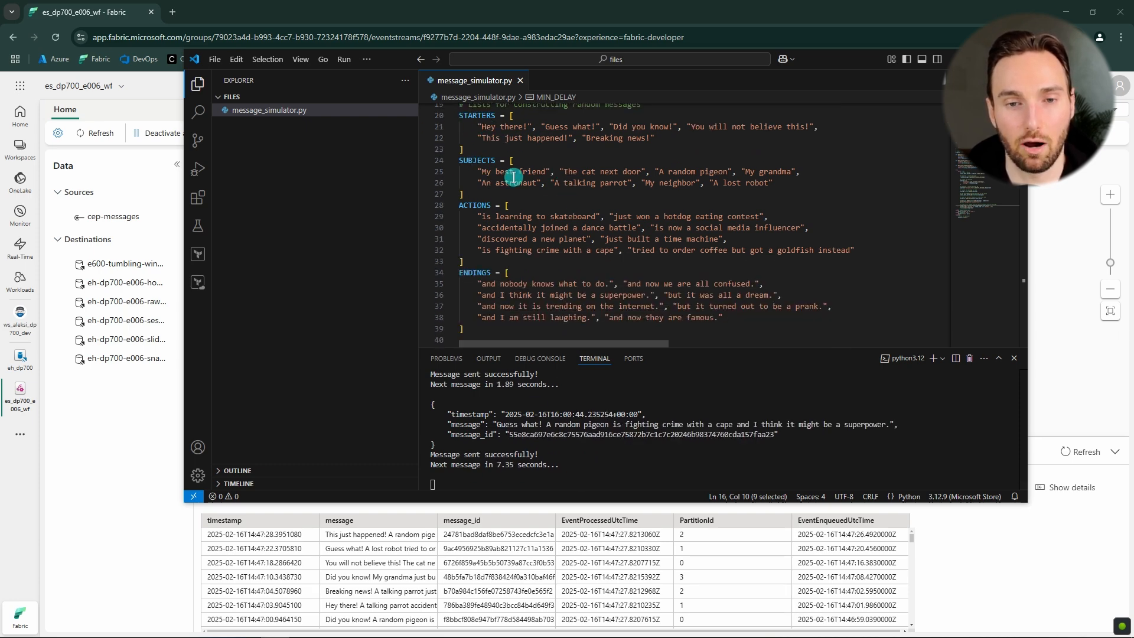
left_click(573, 238)
scroll(547, 251, "down", 2)
left_click(548, 249)
scroll(548, 251, "up", 5)
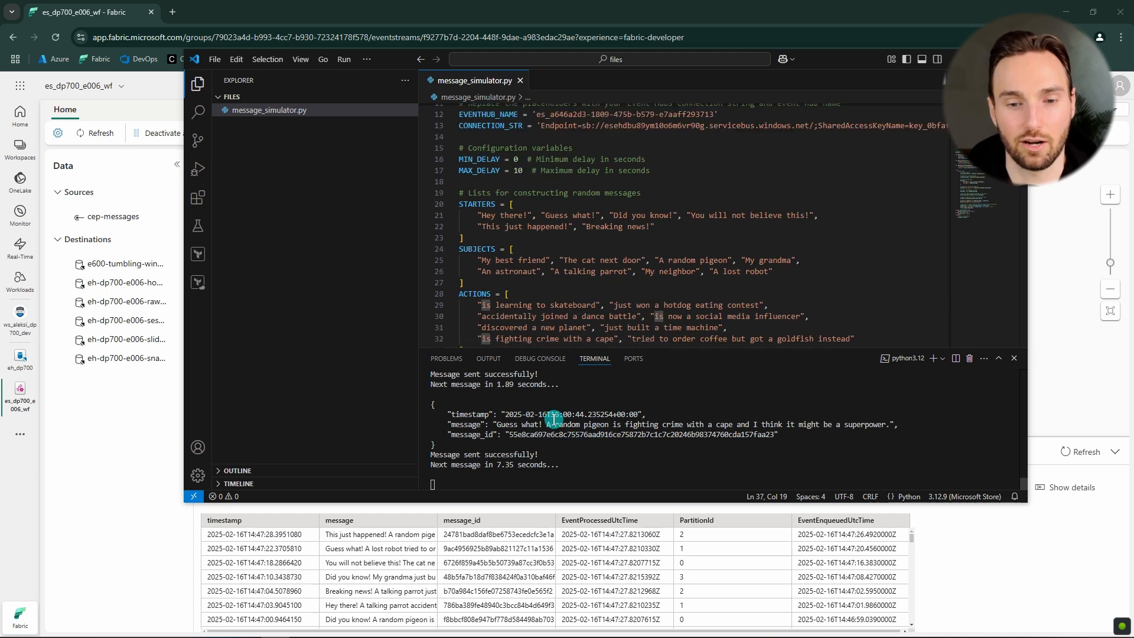
scroll(585, 266, "down", 2)
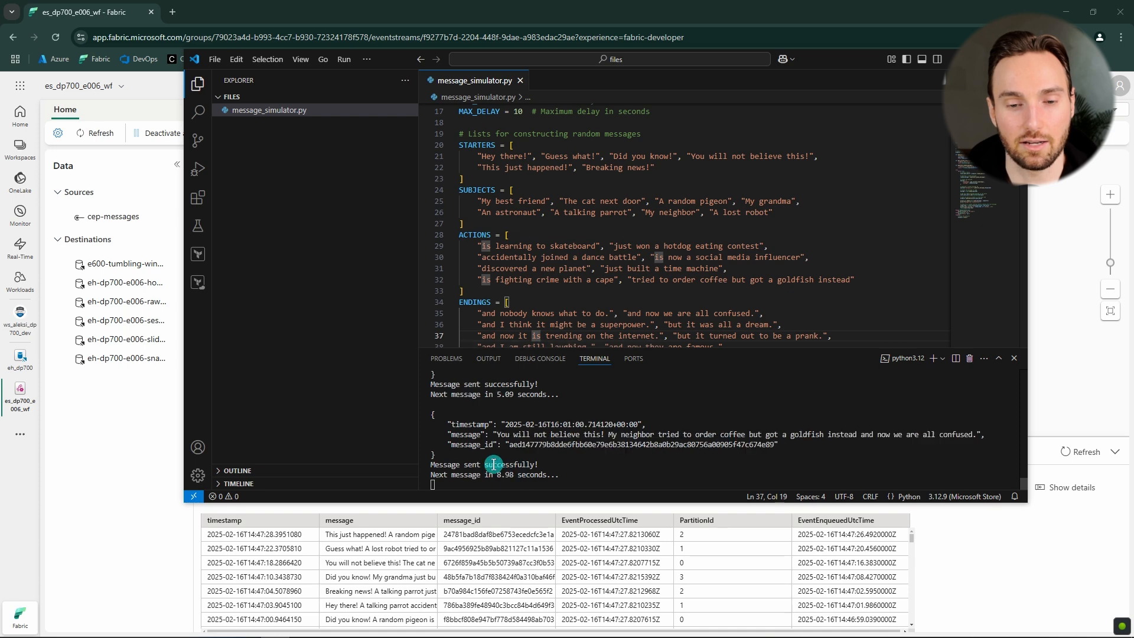
scroll(521, 296, "up", 2)
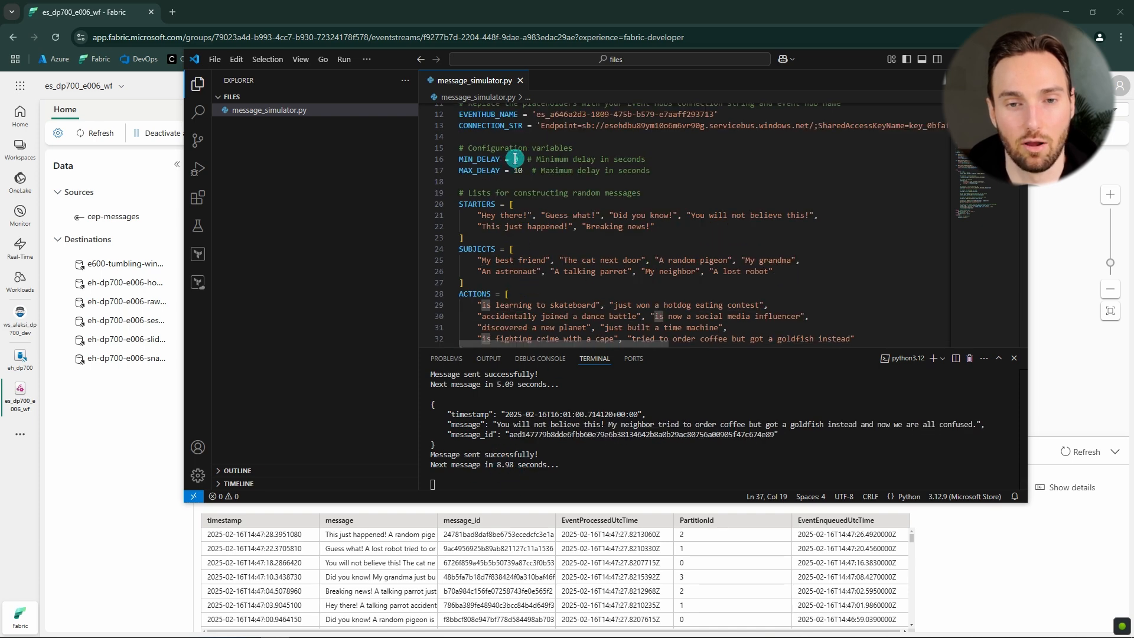
left_click_drag(514, 159, 527, 171)
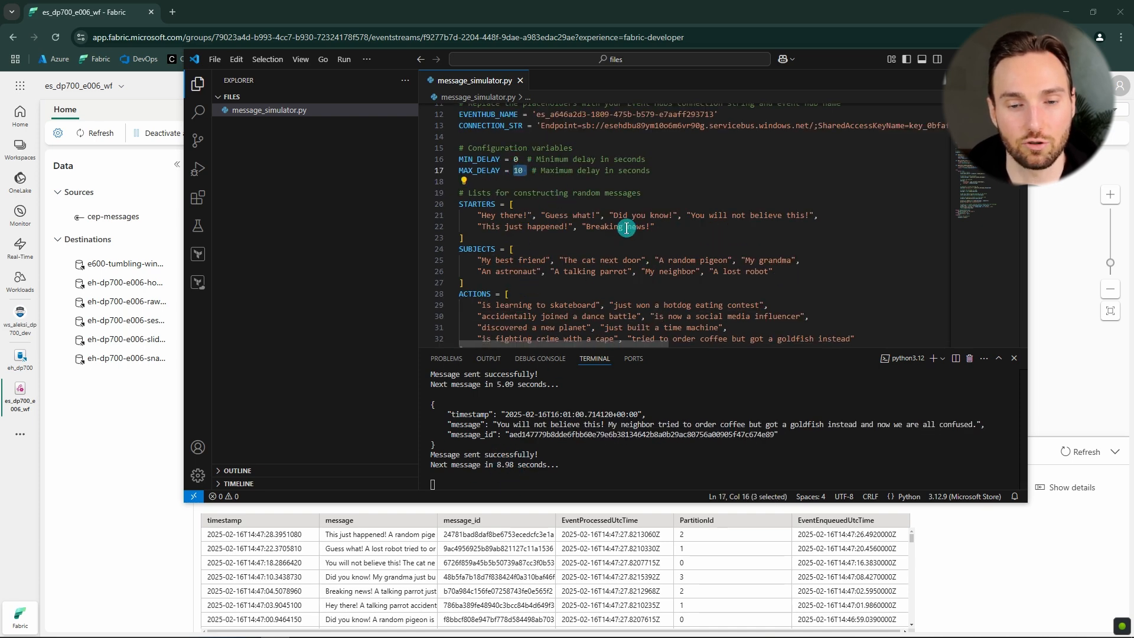
Switch back to the Fabric eventstream and inspect the tumbling, hopping, sliding, session and snapshot group-by nodes one by one
left_click(313, 16)
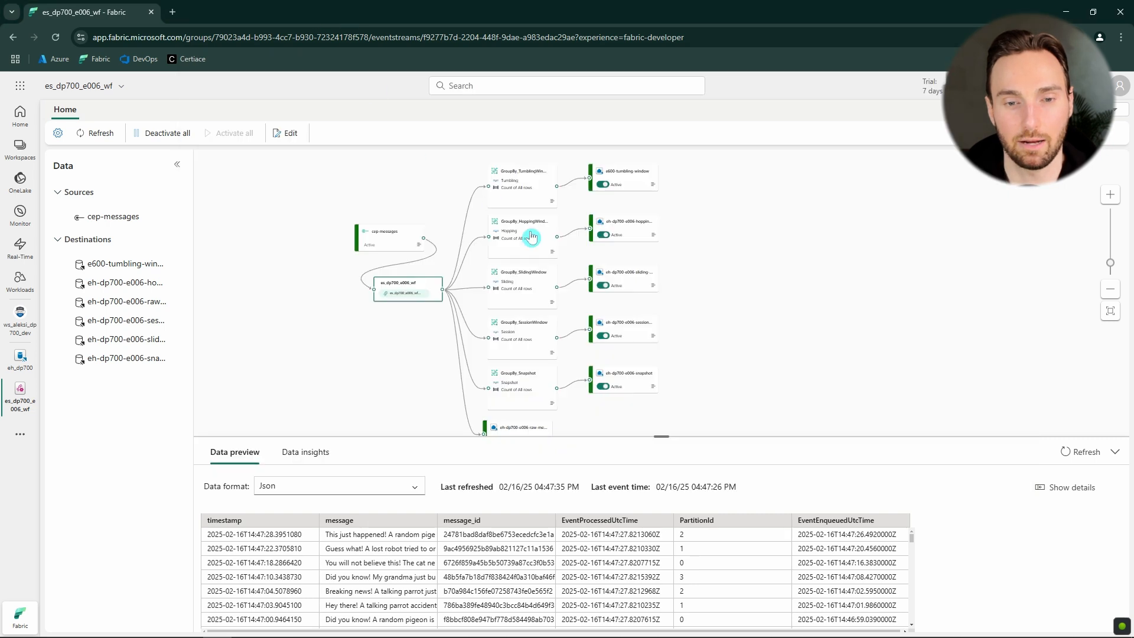
left_click_drag(423, 217, 399, 183)
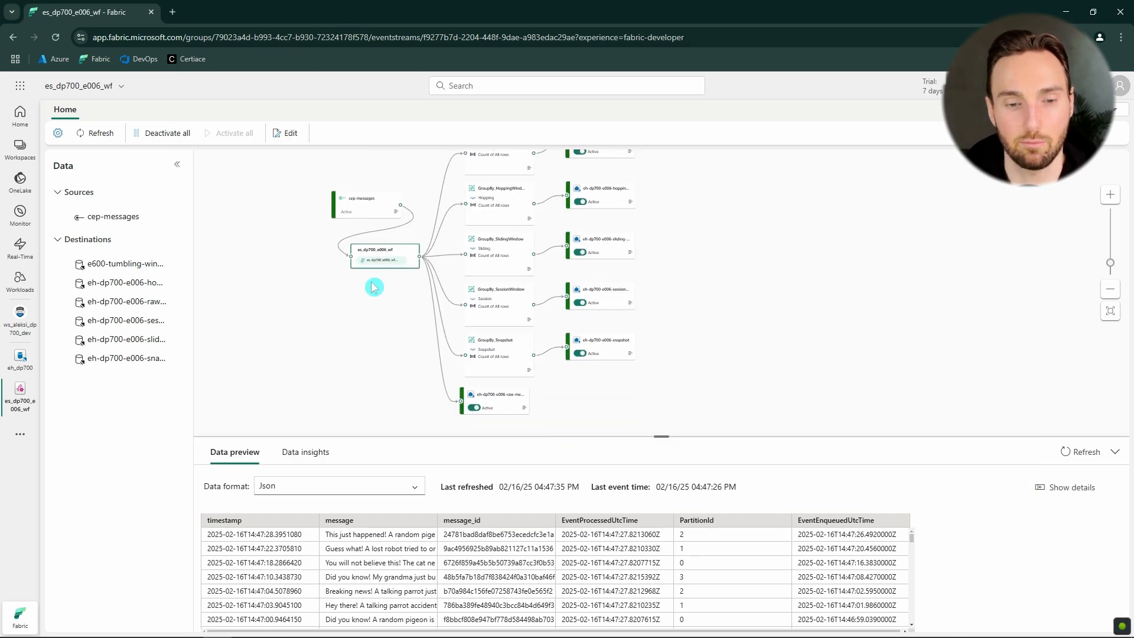
left_click_drag(756, 257, 756, 295)
left_click(508, 187)
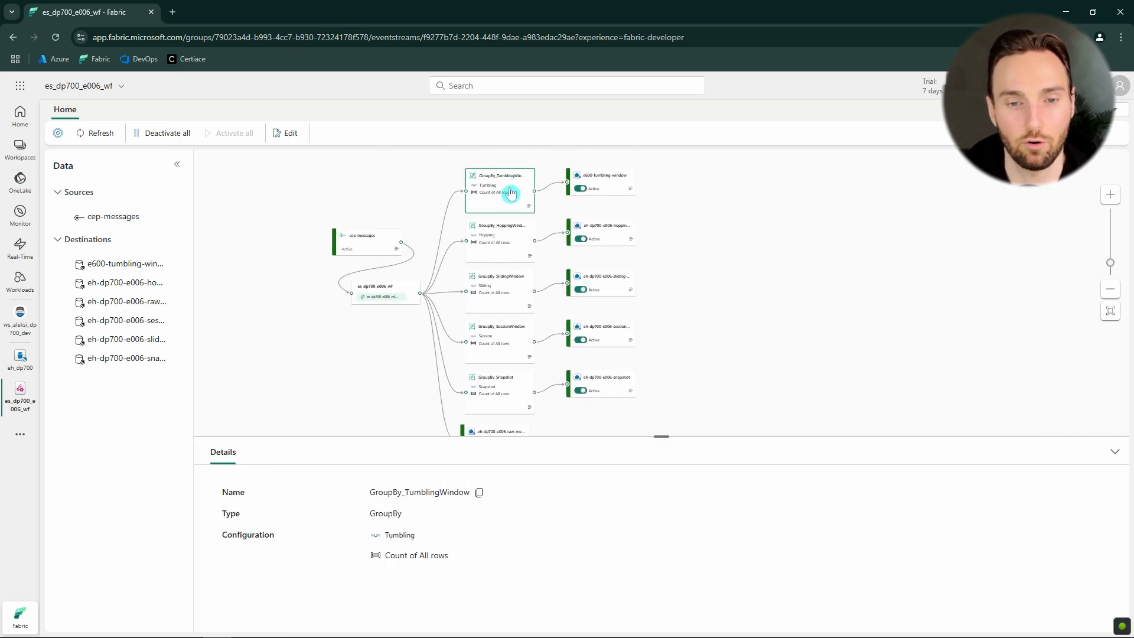
left_click(513, 241)
left_click(511, 296)
left_click(499, 353)
left_click(516, 399)
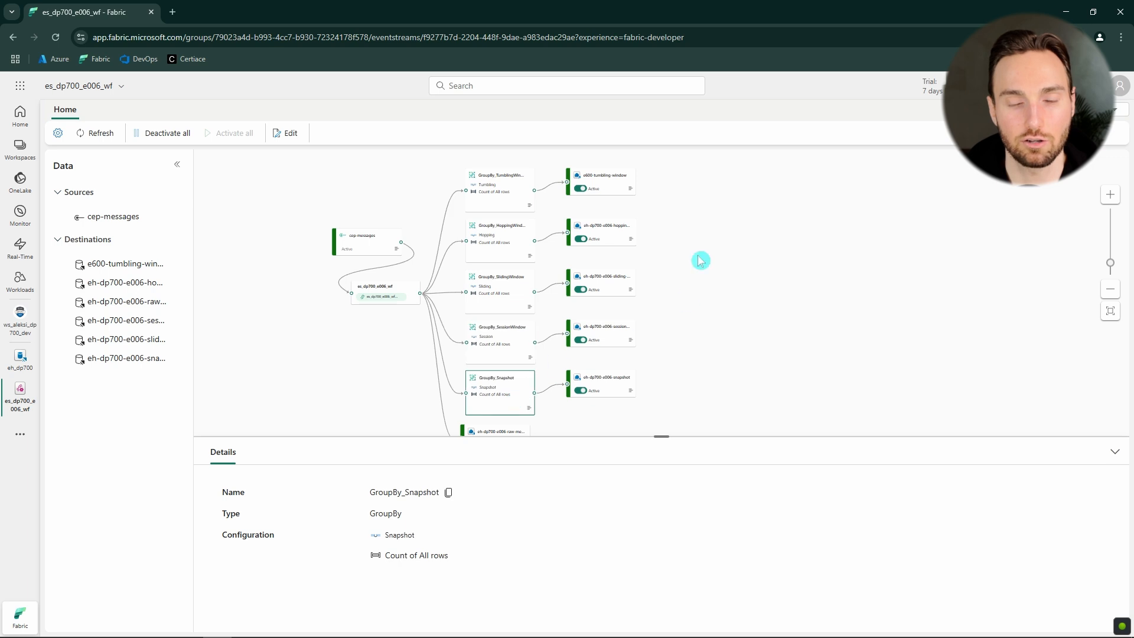
Show the data preview of the raw messages destination at the end of the eventstream diagram
left_click_drag(706, 296, 699, 198)
left_click_drag(635, 335, 641, 354)
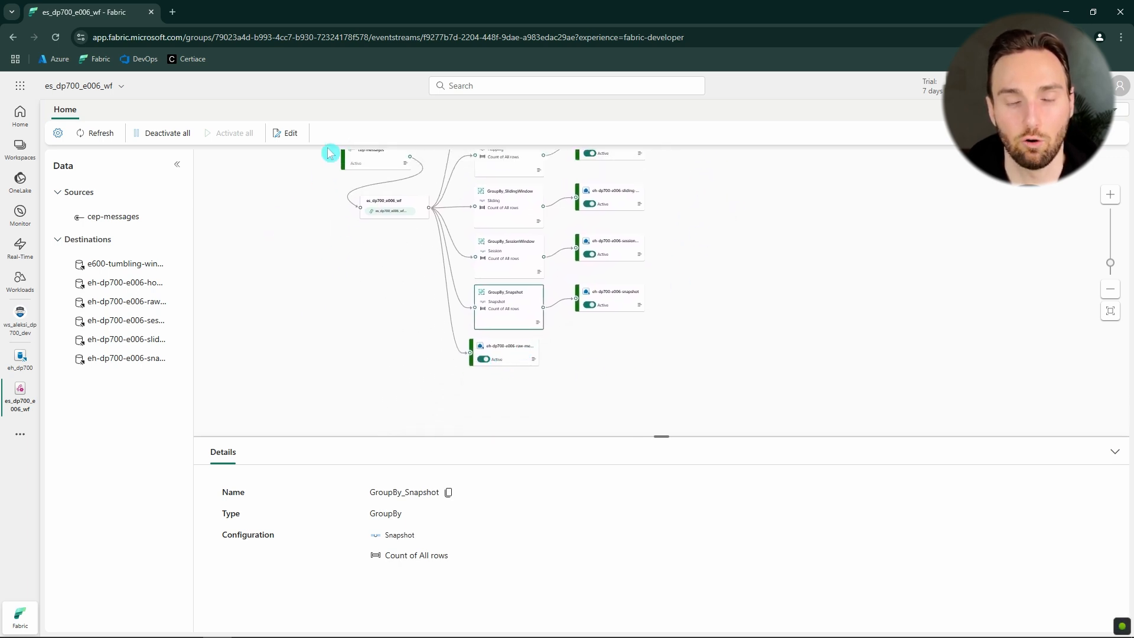
left_click(524, 349)
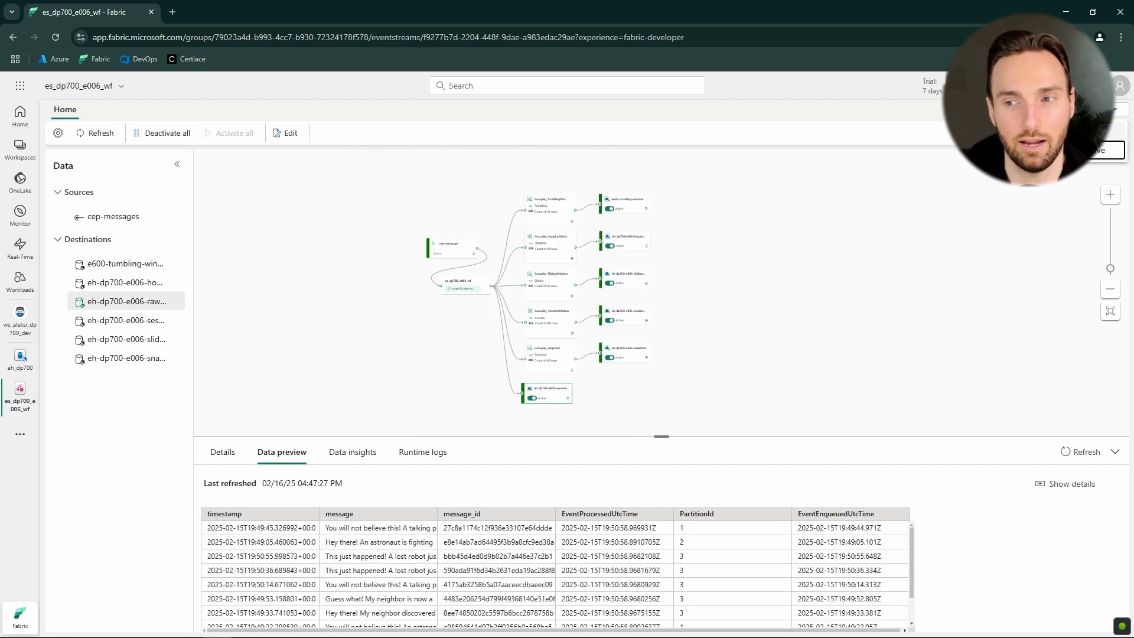
Put the eventstream into edit mode, select the GroupBy_TumblingWindow node and enlarge the diagram around it
left_click(1098, 131)
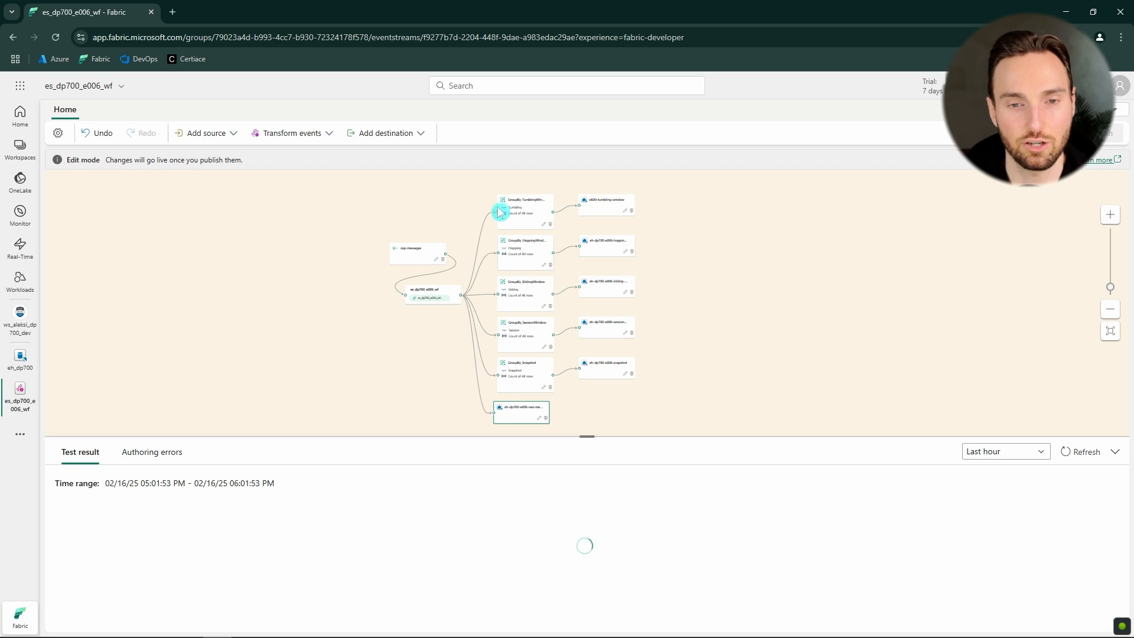
left_click(540, 215)
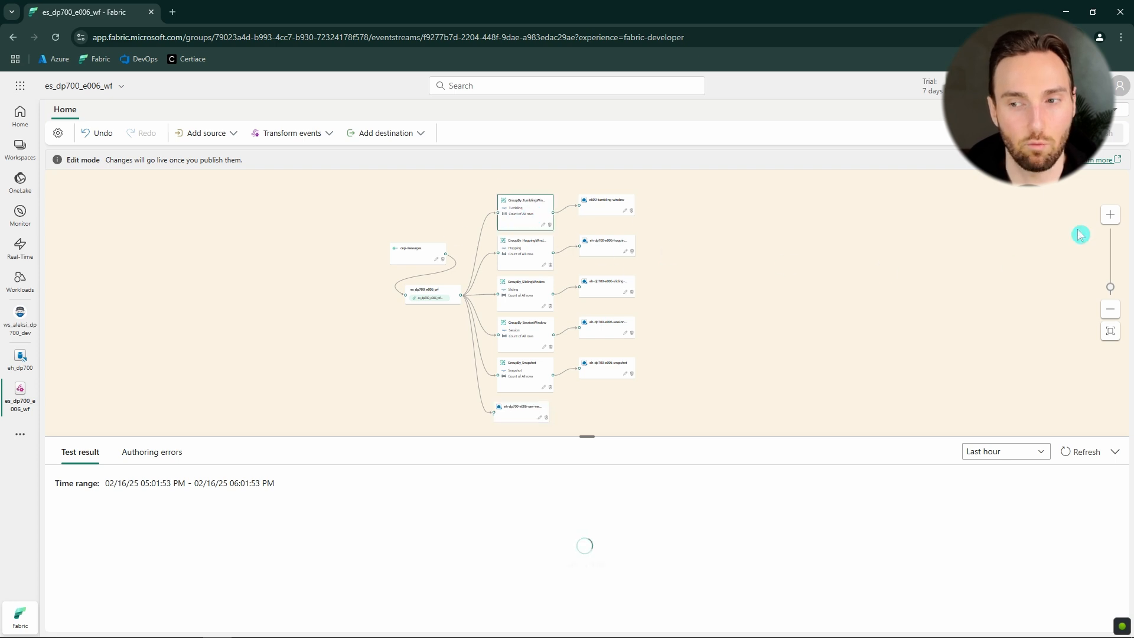
left_click(1111, 214)
left_click_drag(973, 233, 833, 348)
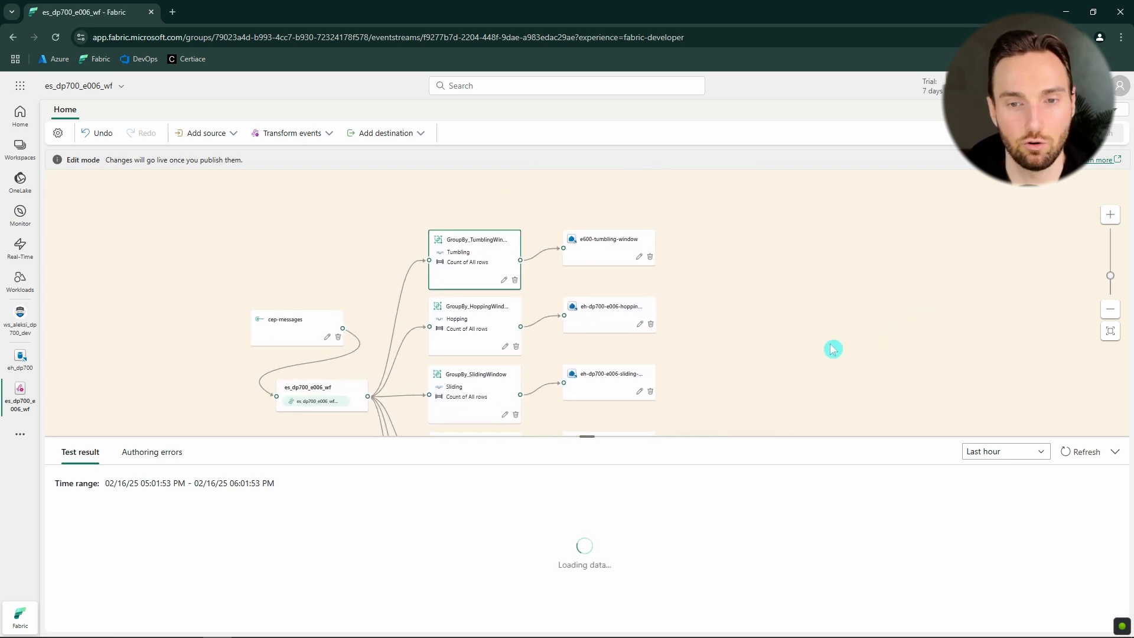
left_click(1111, 221)
left_click_drag(984, 241, 854, 343)
left_click_drag(890, 267, 893, 335)
Look through the available event transformations, such as Filter, Aggregate and Group by, without adding one
left_click(301, 140)
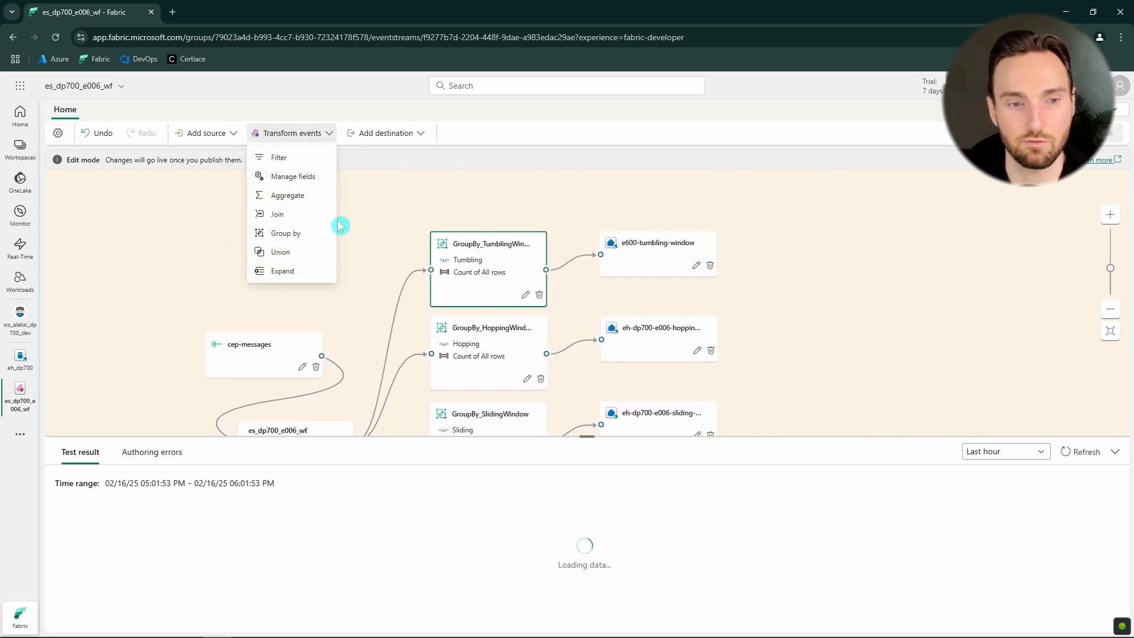
left_click(516, 215)
left_click_drag(364, 291, 331, 211)
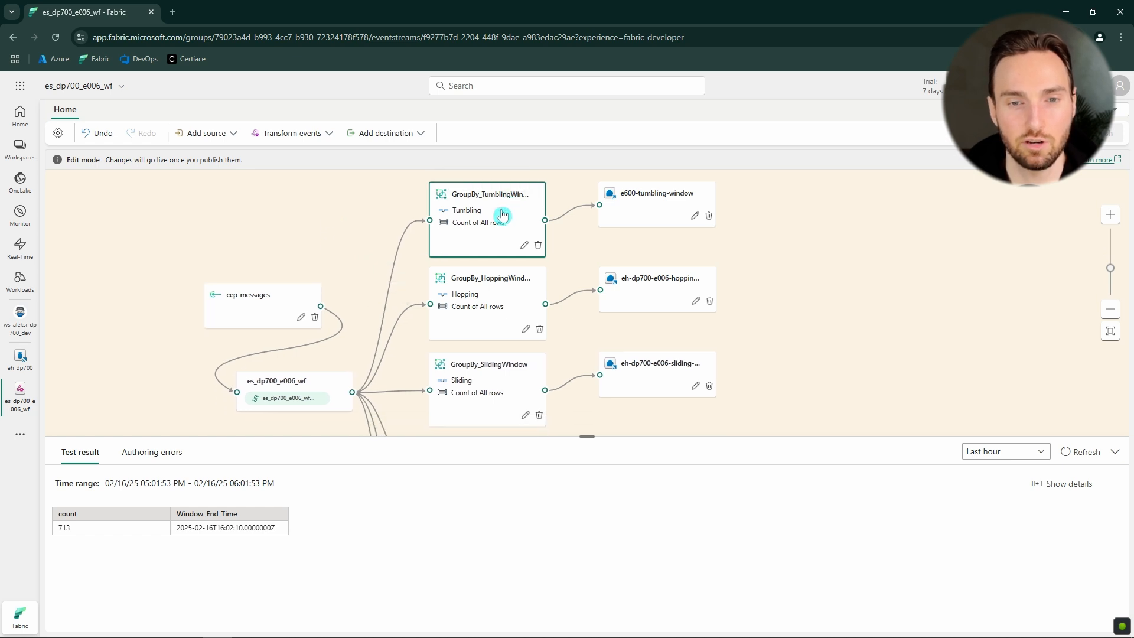
Open the GroupBy_TumblingWindow settings, look through the aggregation types offered for a new aggregate function, and discard the new field
left_click(524, 246)
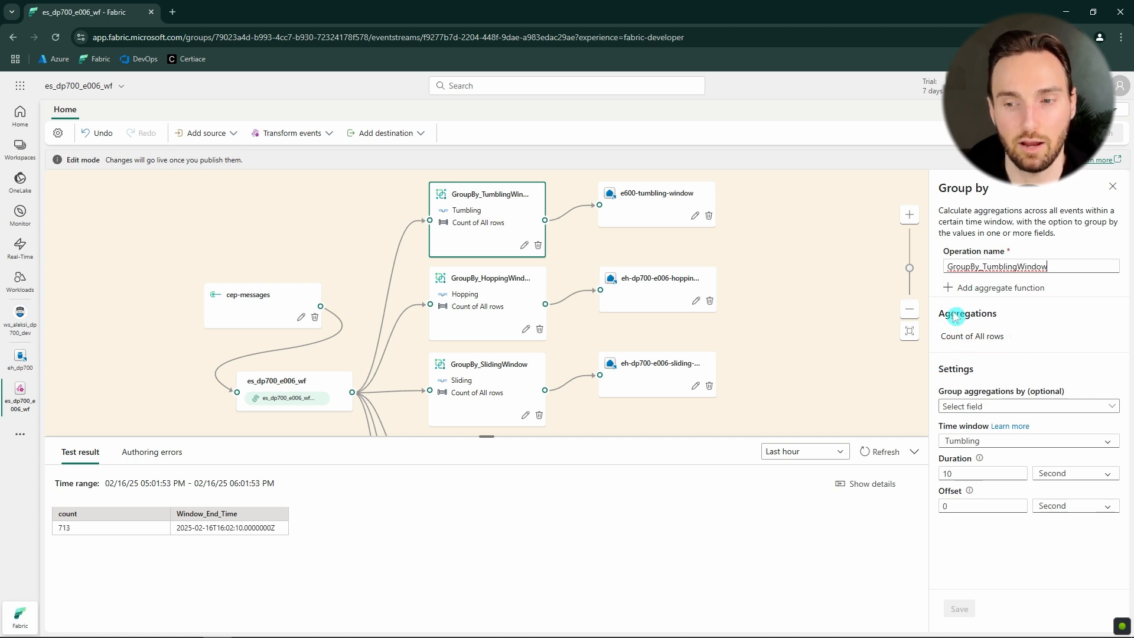
left_click(992, 294)
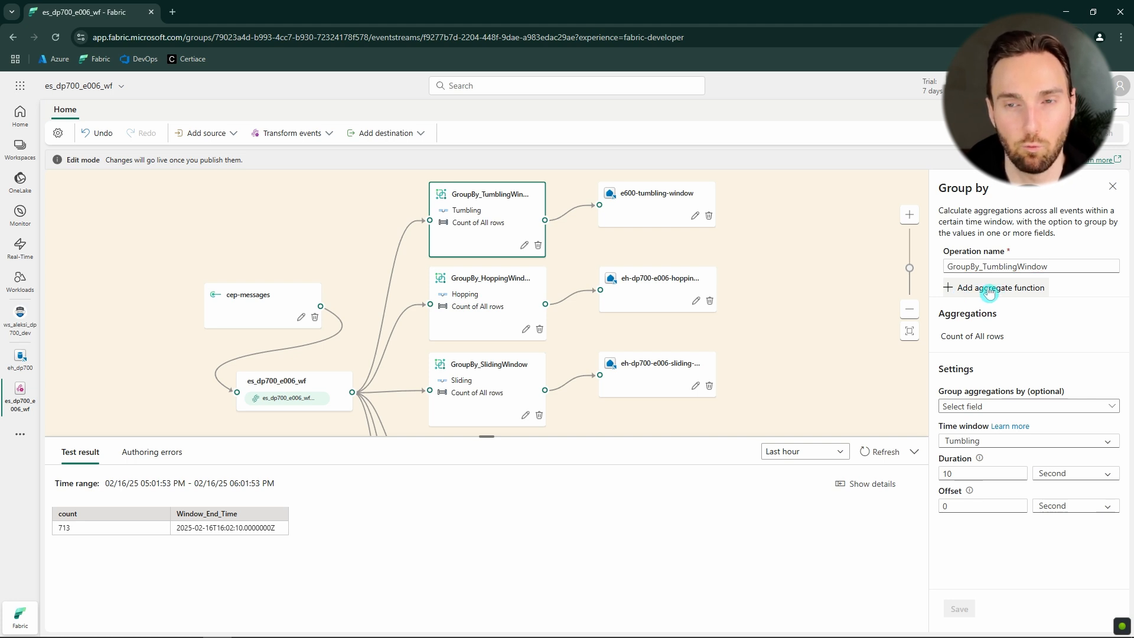
left_click(990, 293)
left_click(1007, 373)
scroll(992, 466, "down", 2)
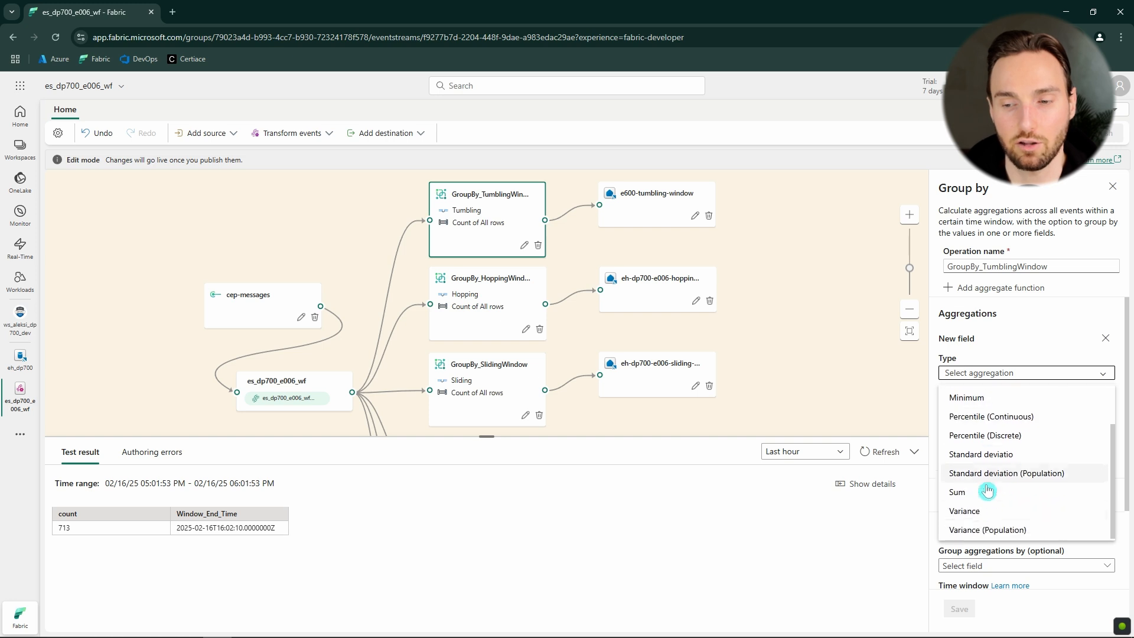
scroll(998, 479, "up", 3)
left_click(1019, 336)
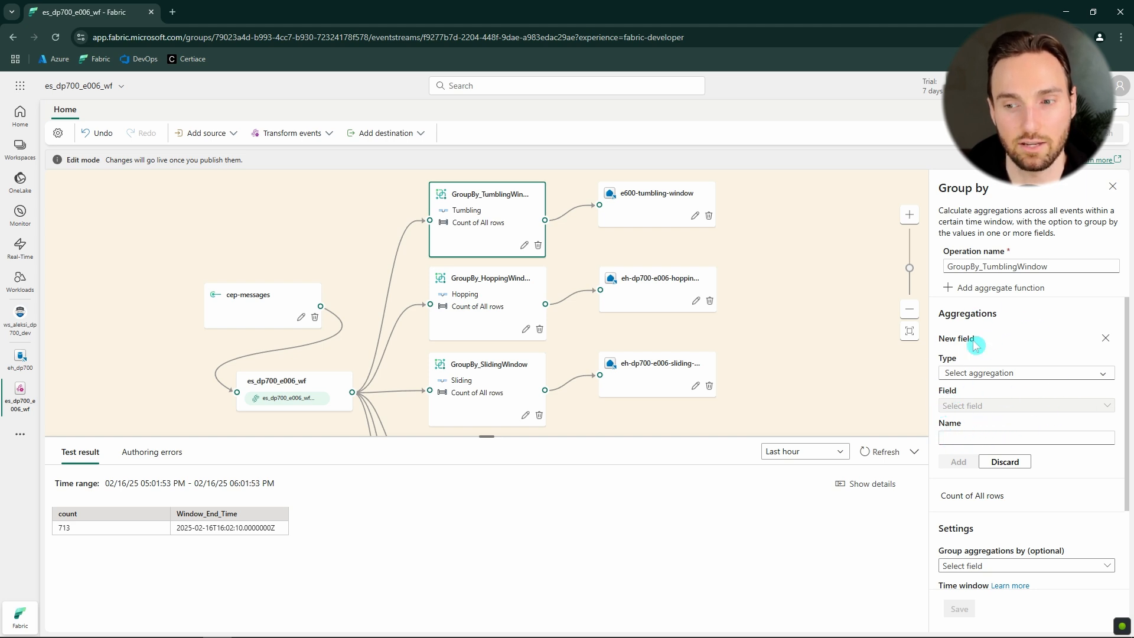
left_click(1106, 342)
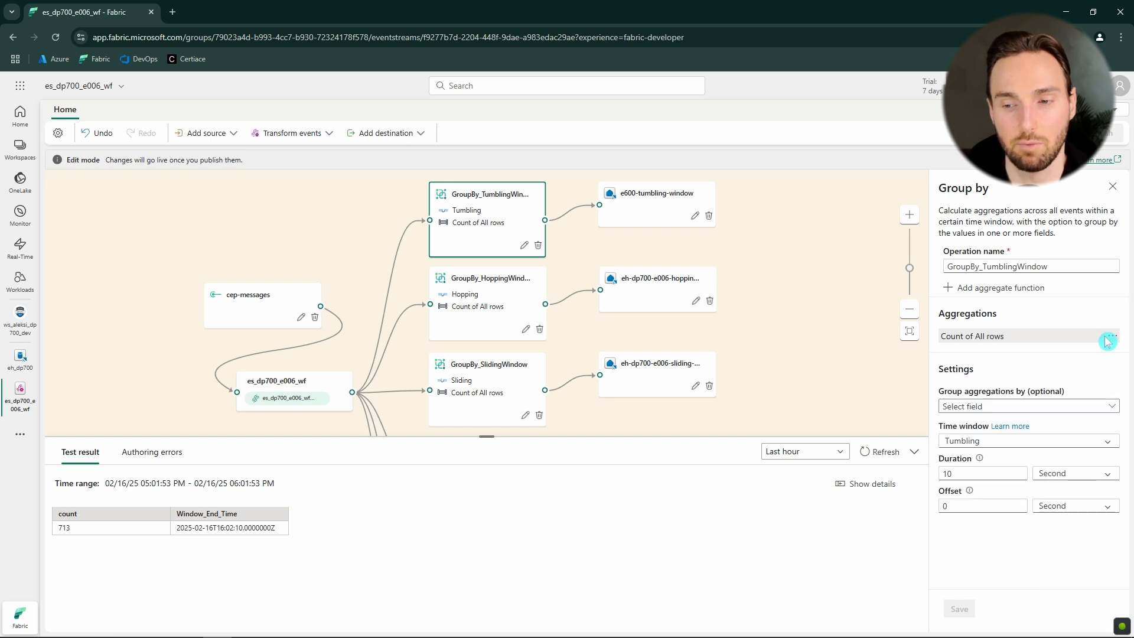
Examine the tumbling window's Count of All rows aggregation and the fields available for grouping aggregations, without choosing one
left_click(1007, 336)
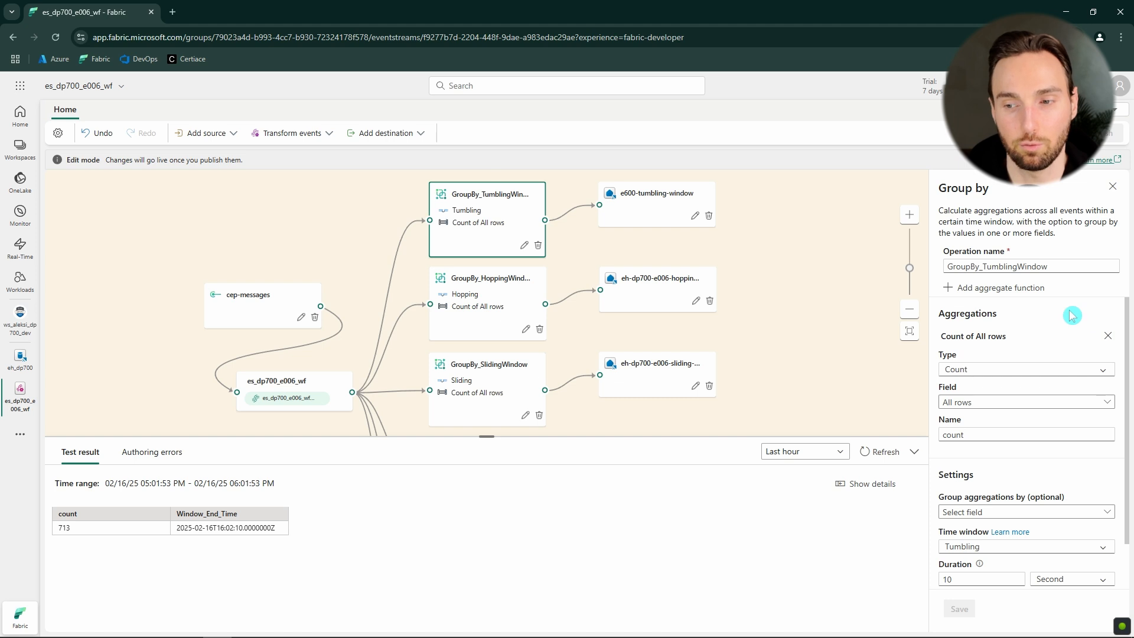
scroll(1042, 390, "down", 2)
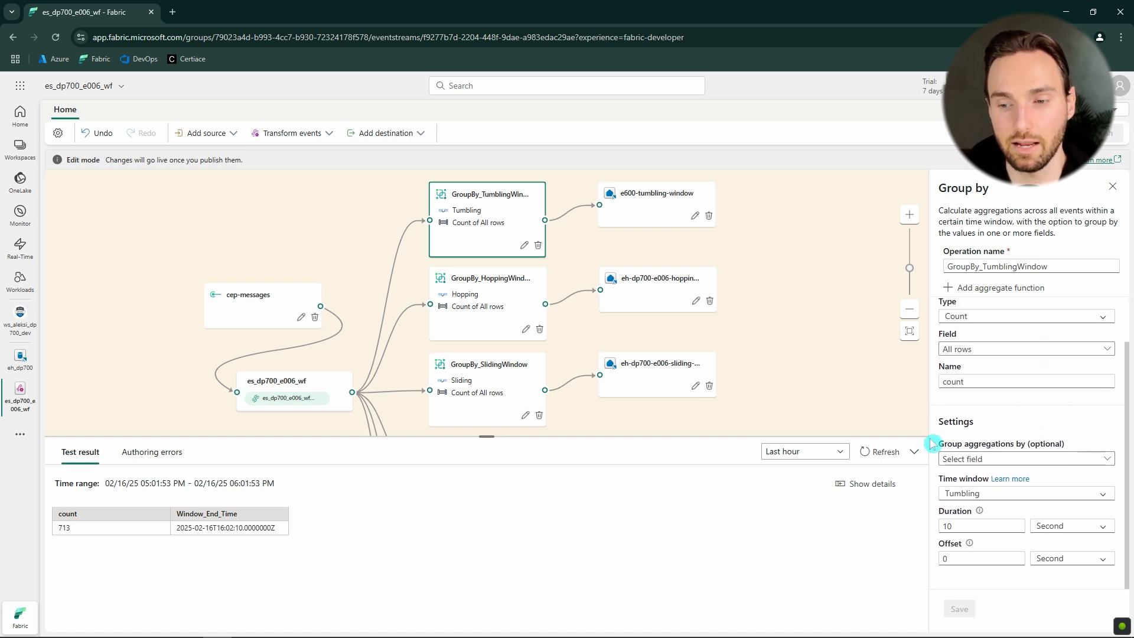
left_click(1023, 460)
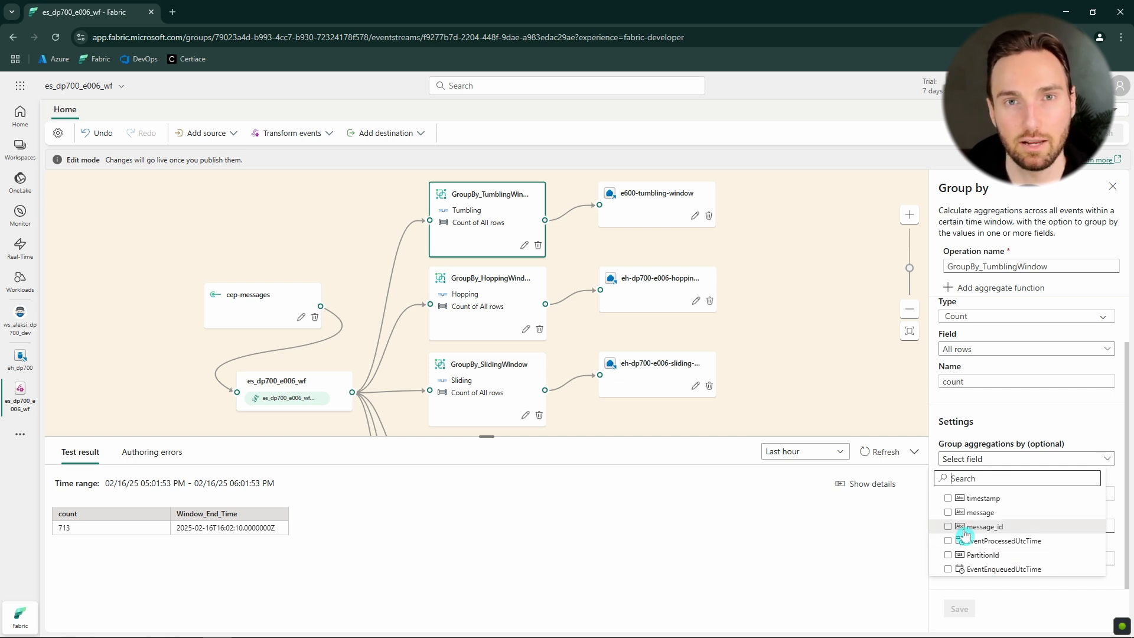
left_click(1030, 461)
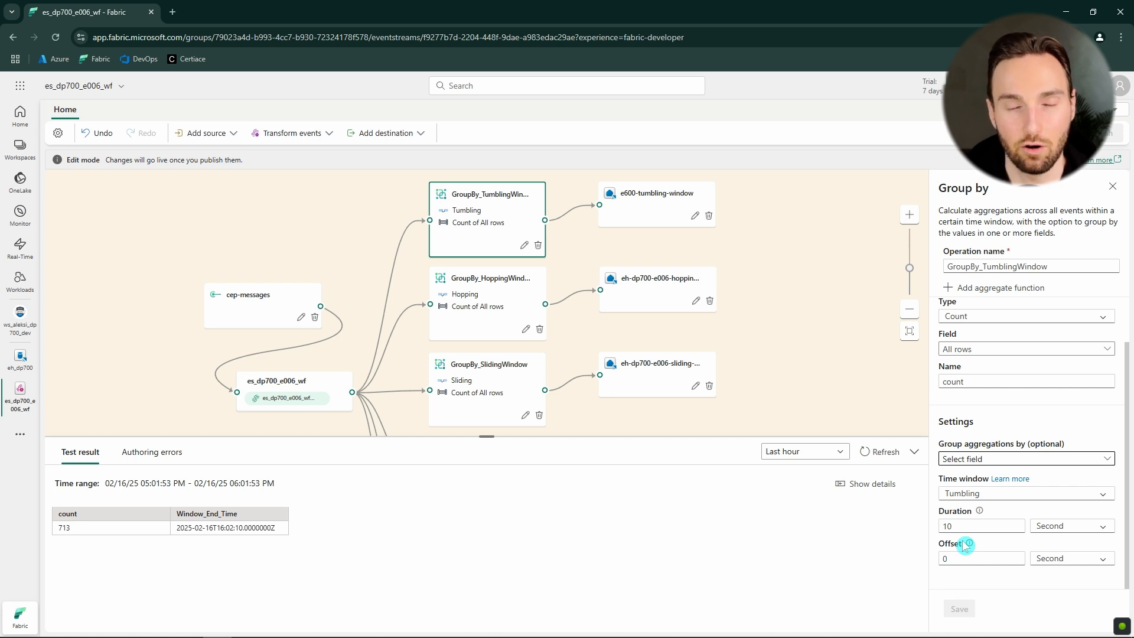
Review the e600-tumbling-window destination's configuration and the hop size setting of the GroupBy_HoppingWindow node
left_click_drag(797, 258, 790, 257)
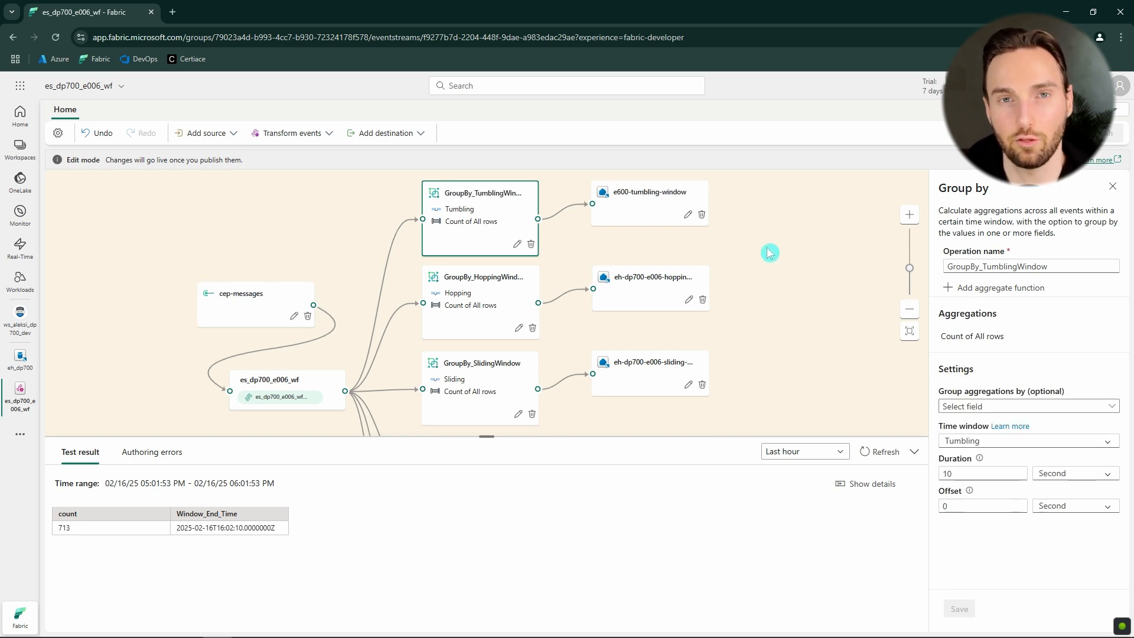
left_click(612, 215)
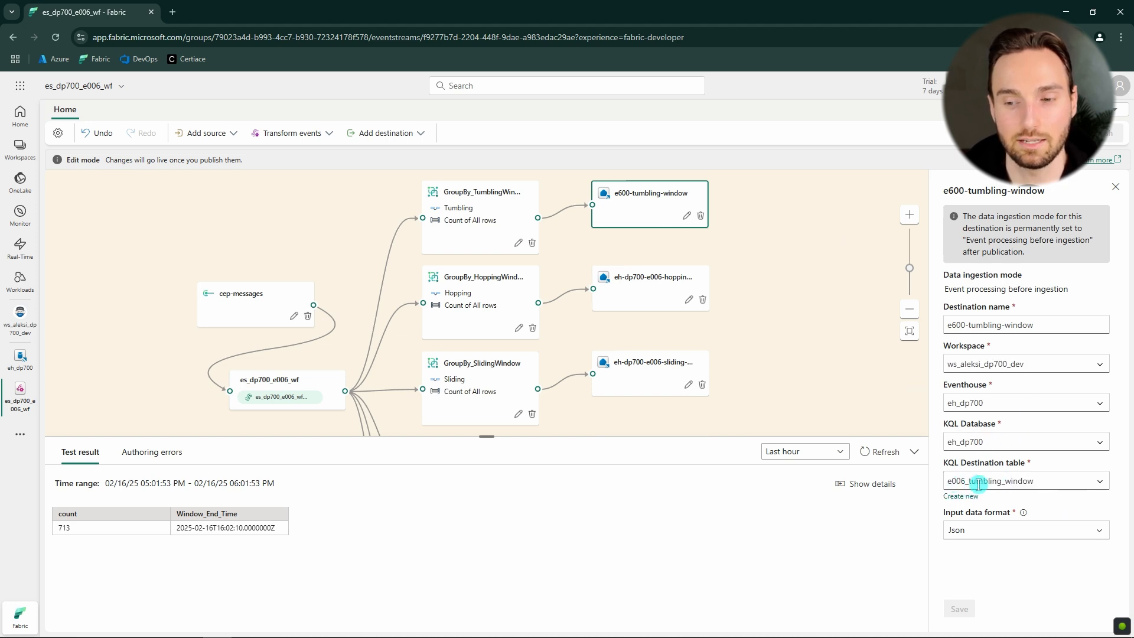
left_click(510, 288)
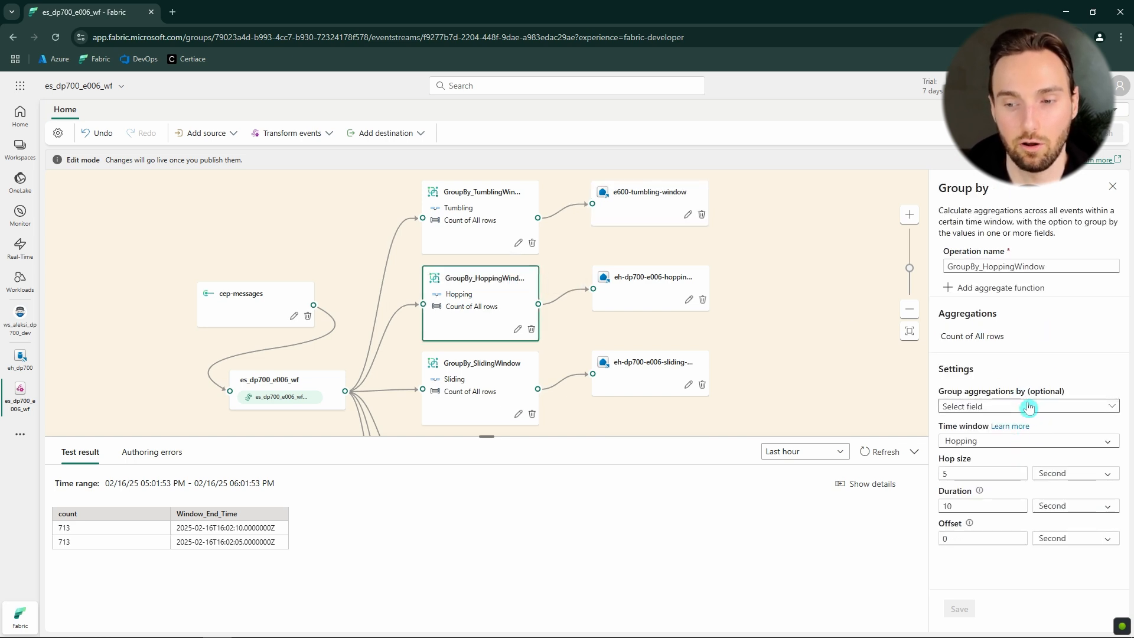
left_click_drag(986, 466, 940, 464)
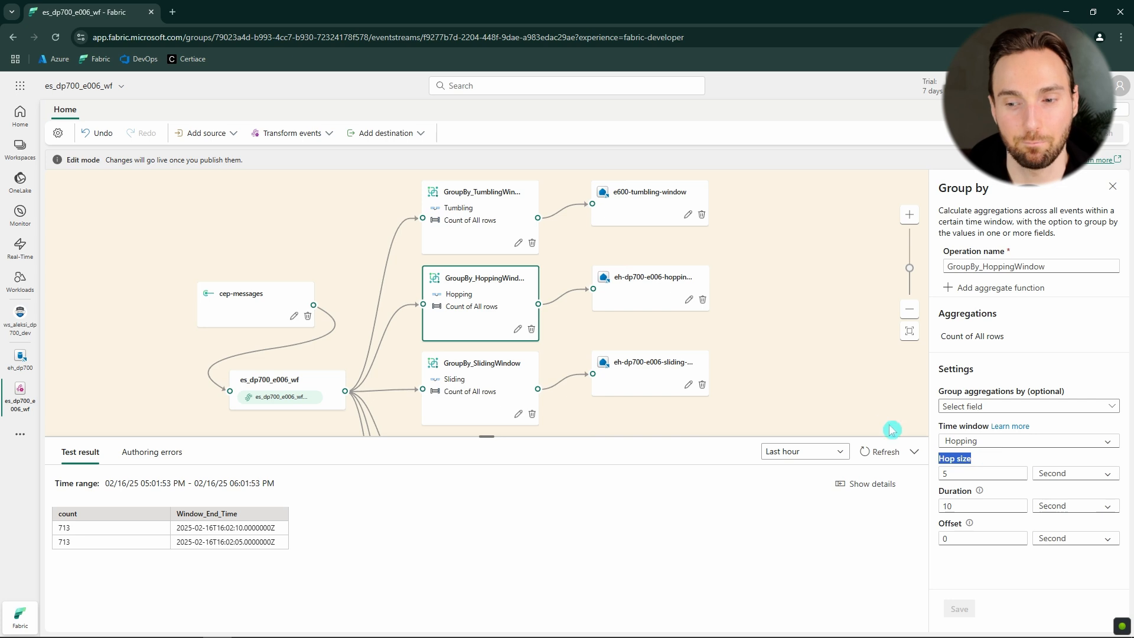
Inspect the settings of the GroupBy_SlidingWindow and GroupBy_SessionWindow nodes, including the session window's maximum duration and partition fields
scroll(430, 269, "down", 2)
left_click(458, 261)
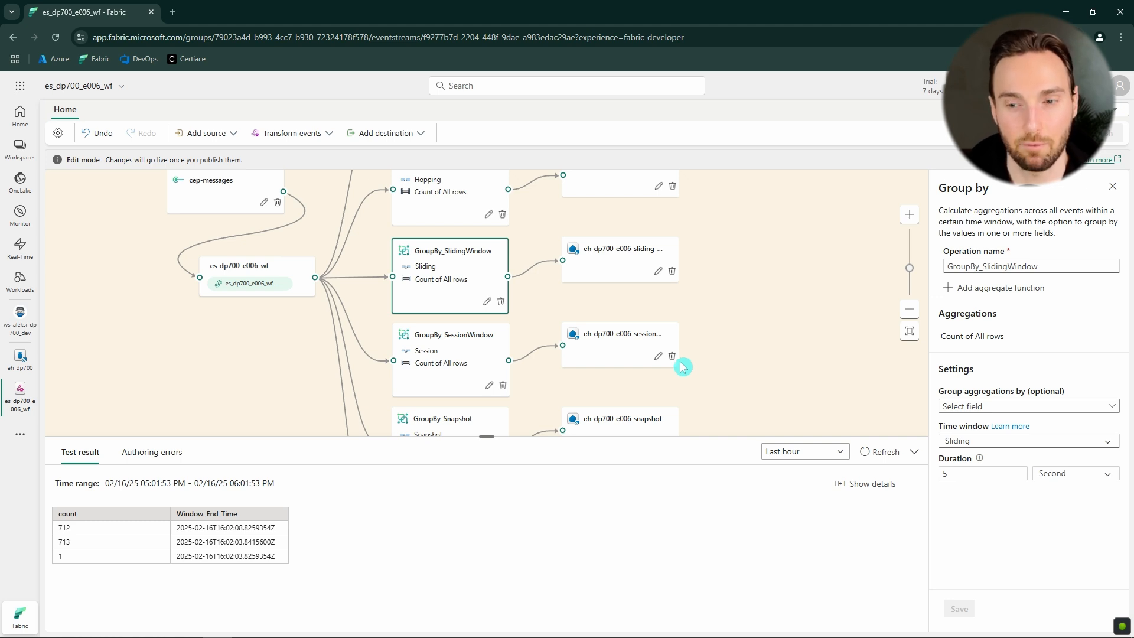
left_click(488, 352)
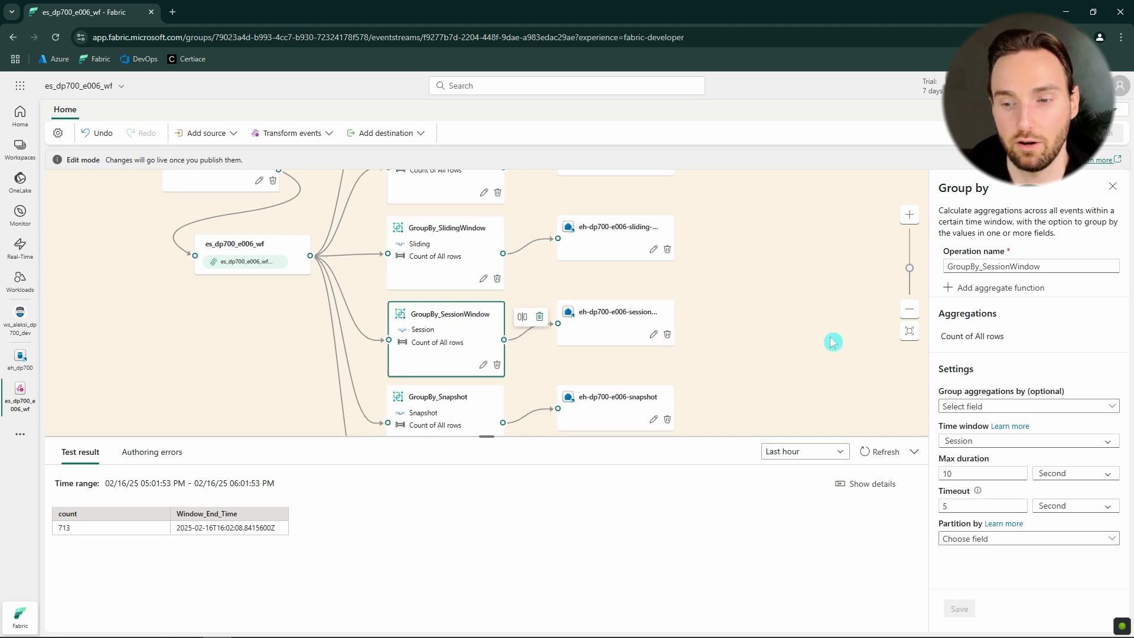
left_click_drag(1005, 464, 941, 464)
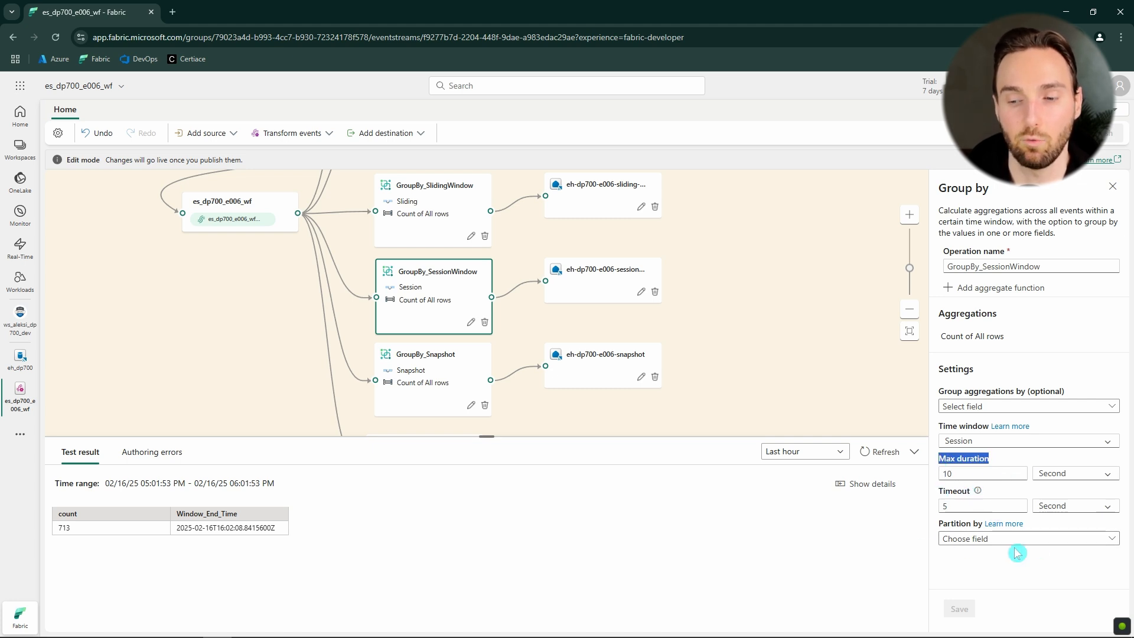
left_click(985, 539)
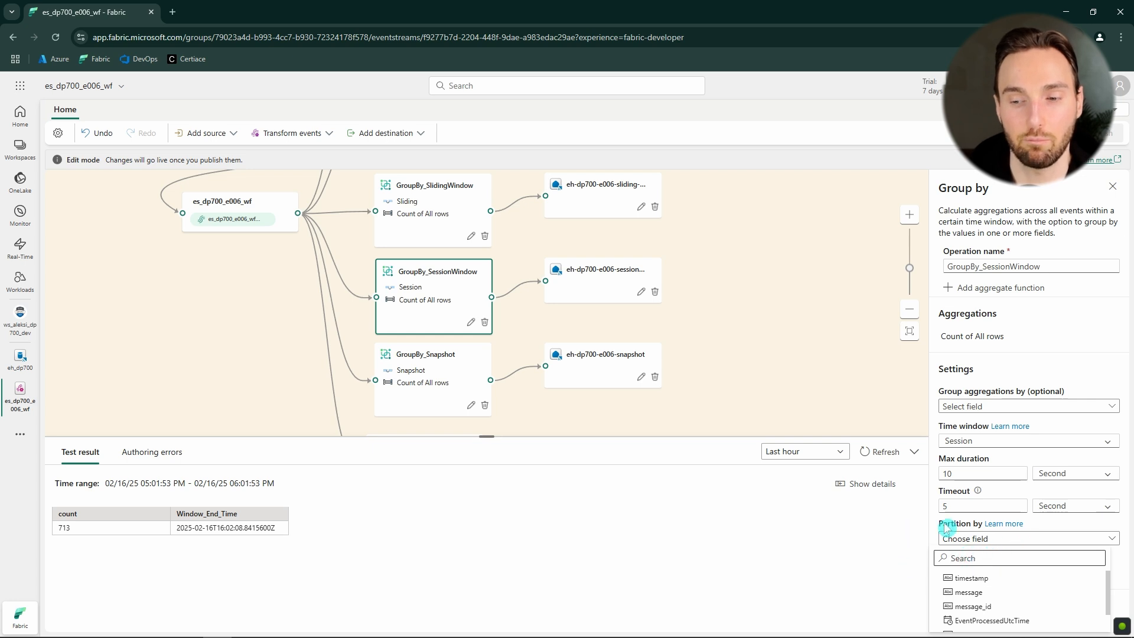
left_click(915, 526)
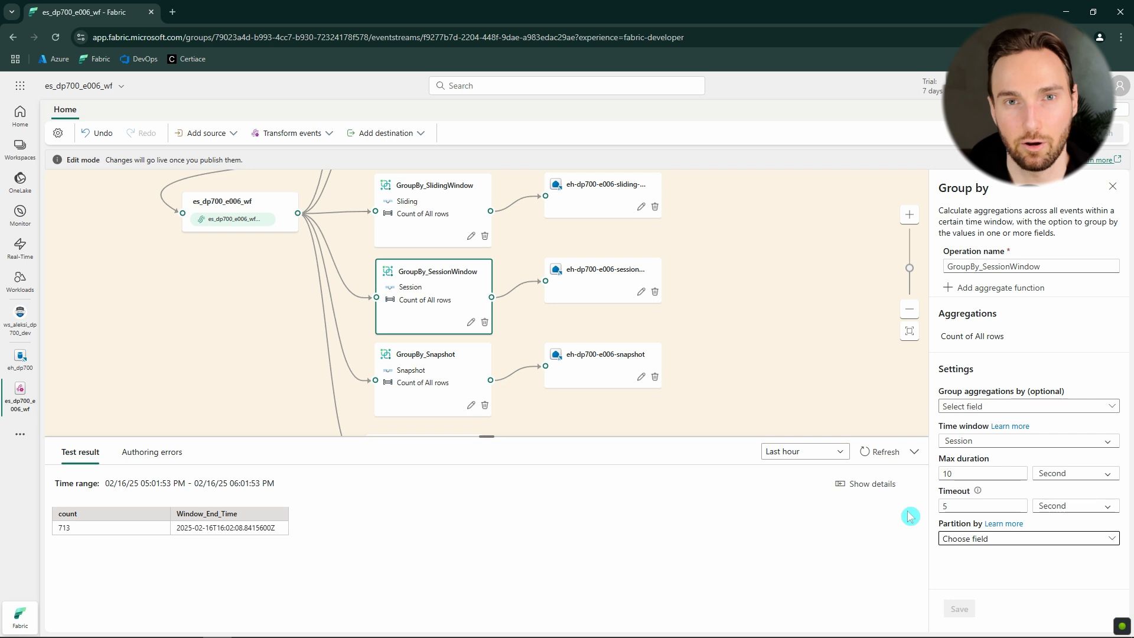
Compare the test results of the tumbling, hopping and sliding group-by nodes, returning to the tumbling one
scroll(520, 331, "down", 2)
left_click(467, 283)
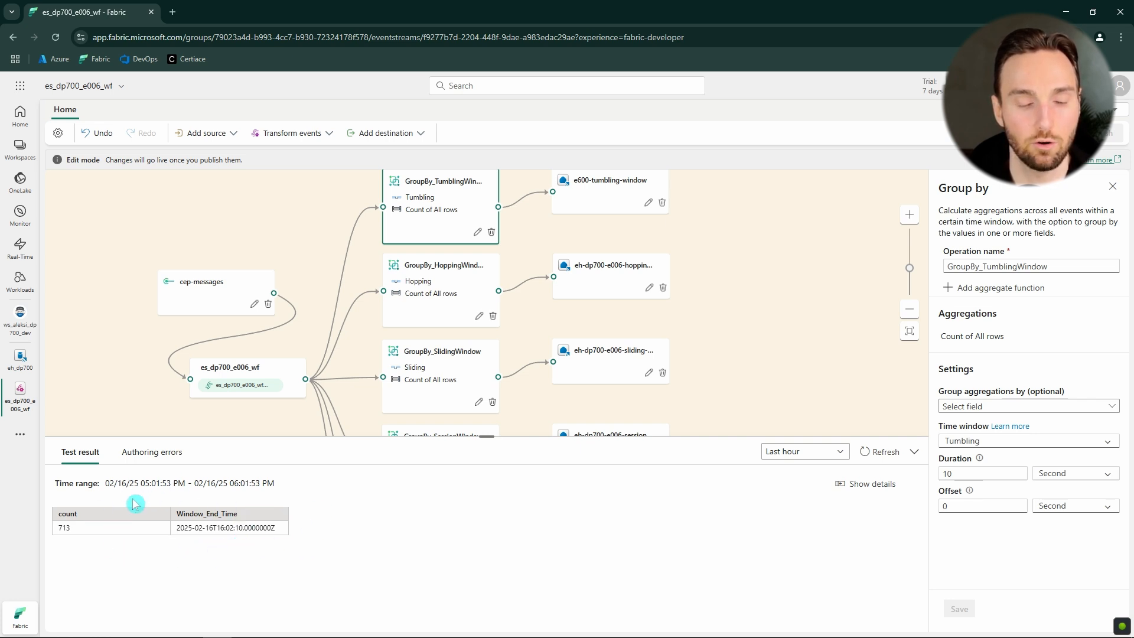
left_click(458, 292)
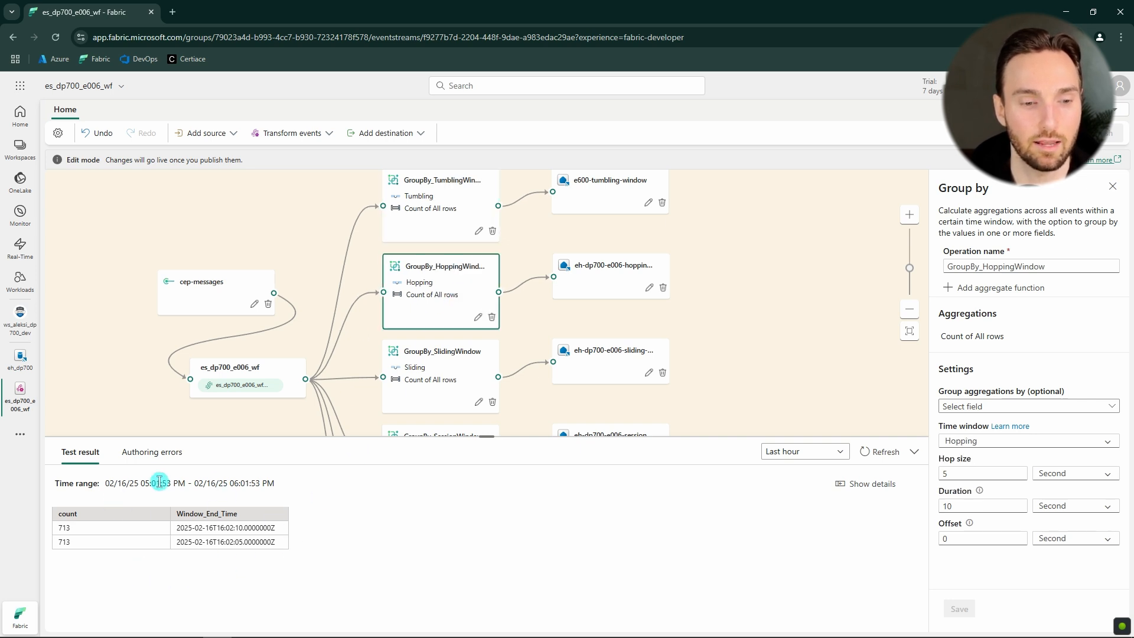
left_click(453, 373)
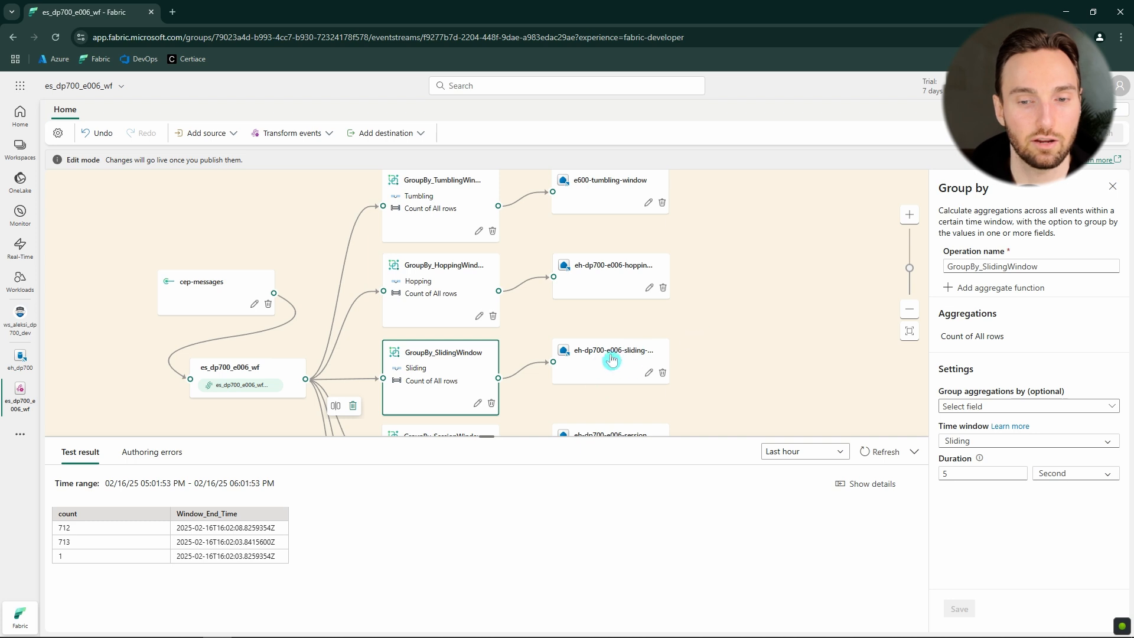
scroll(733, 348, "down", 5)
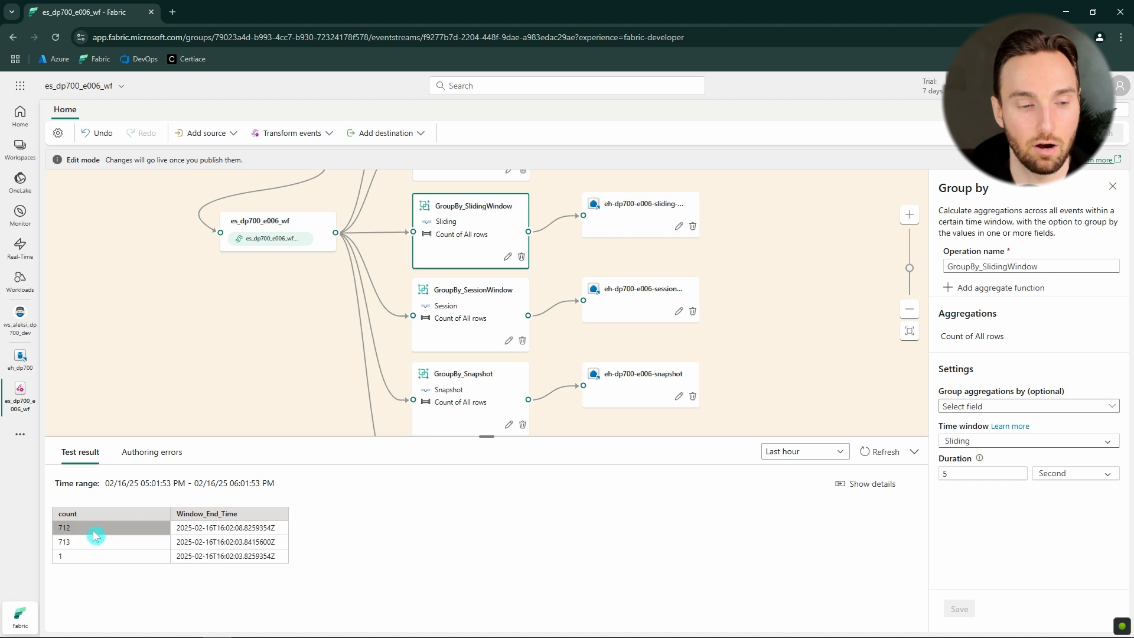
scroll(767, 277, "up", 5)
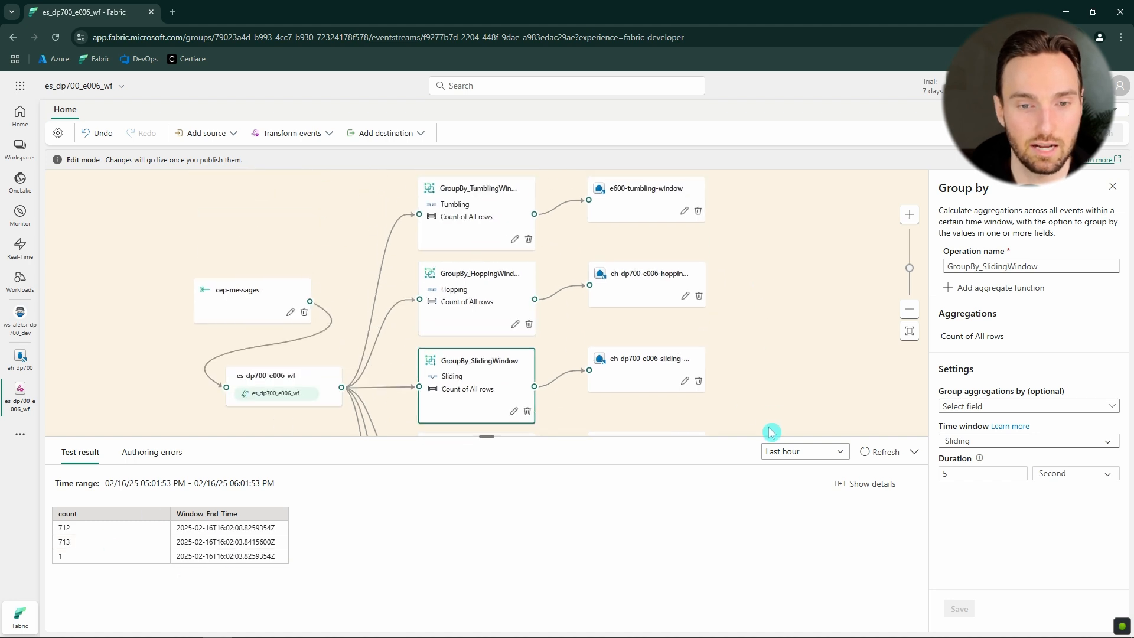
left_click(481, 229)
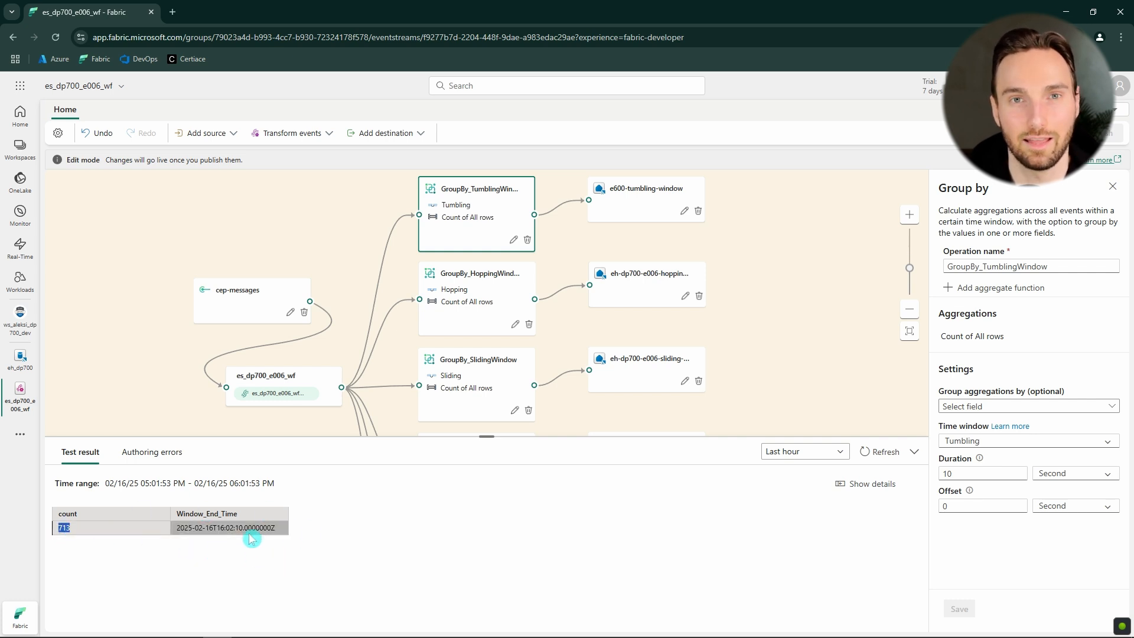
Switch to the eh_dp700 eventhouse queryset, run the e006_raw_message query and browse the returned messages
left_click(20, 357)
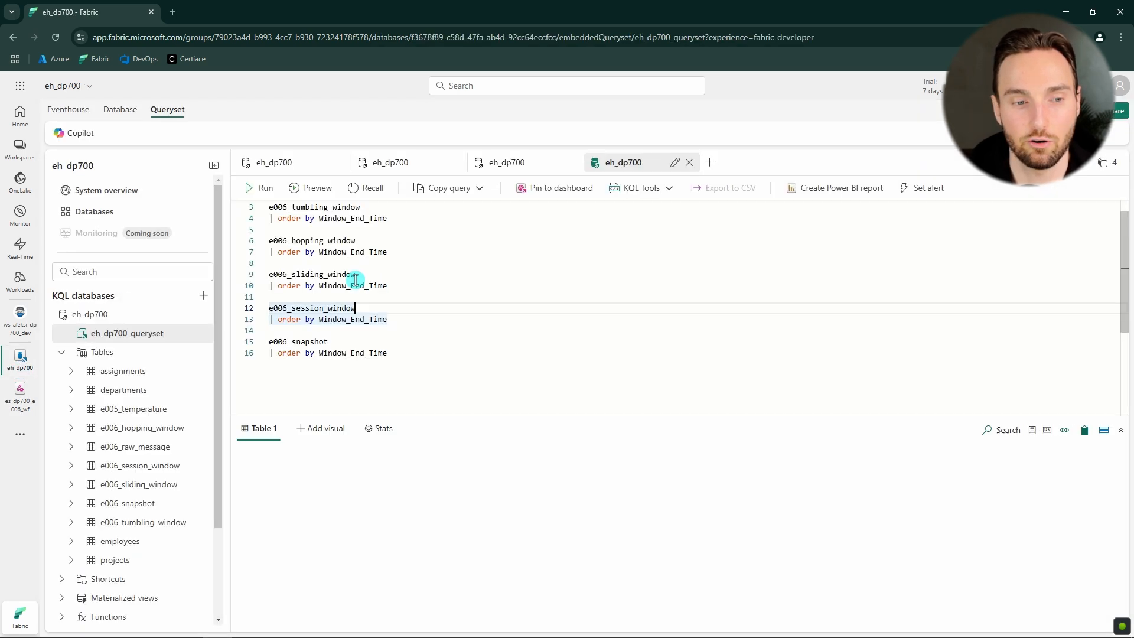
left_click_drag(346, 206, 281, 197)
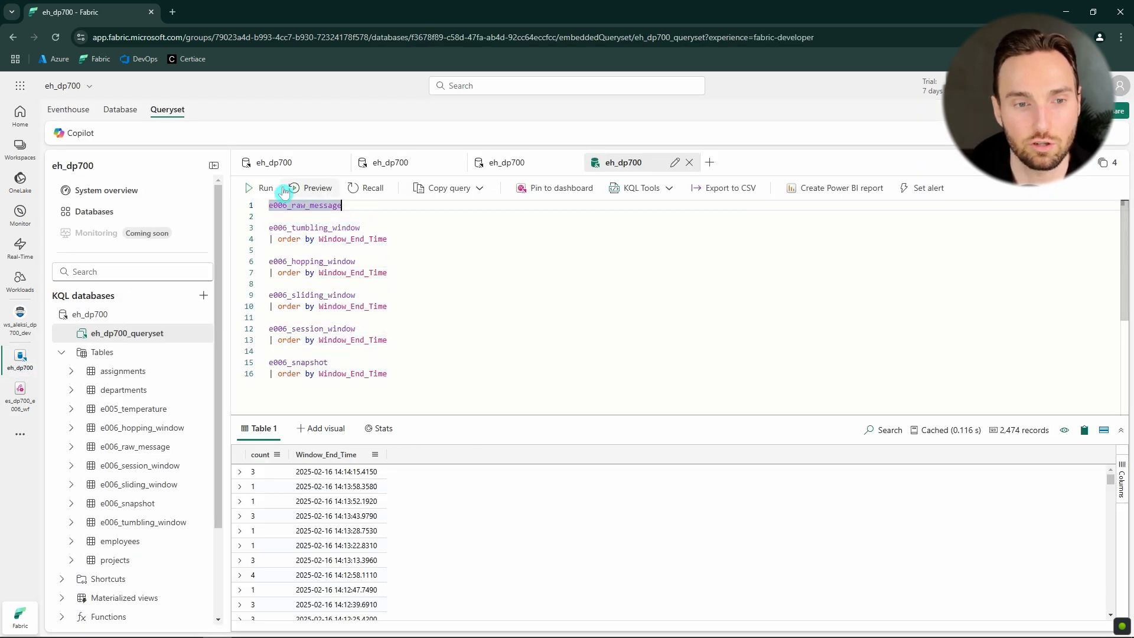
left_click(259, 188)
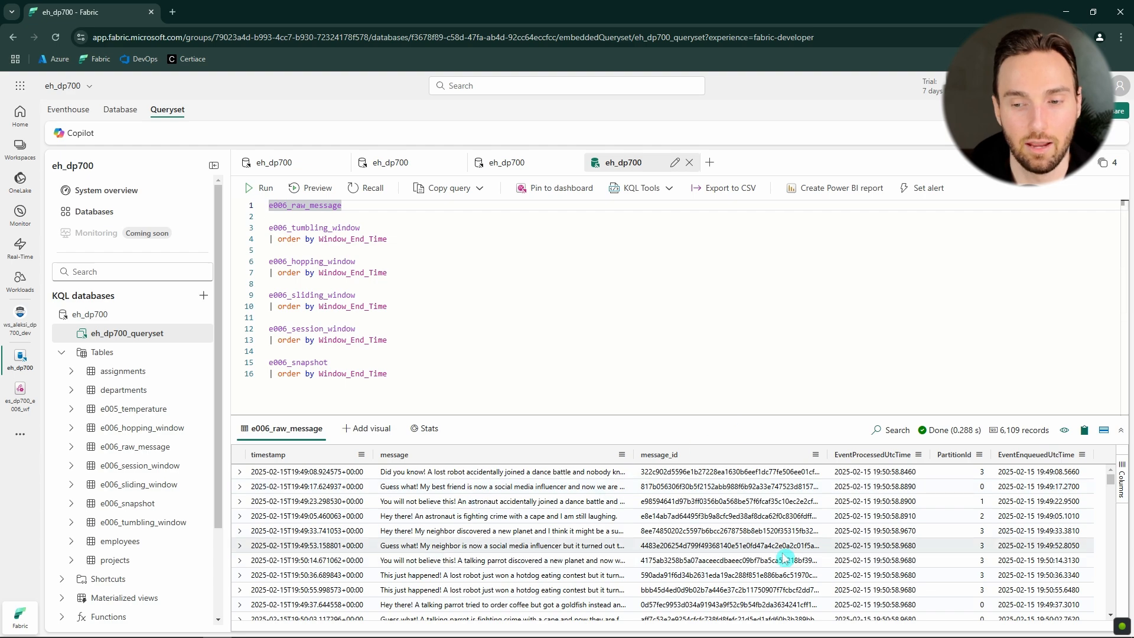
scroll(520, 591, "down", 5)
scroll(534, 539, "down", 10)
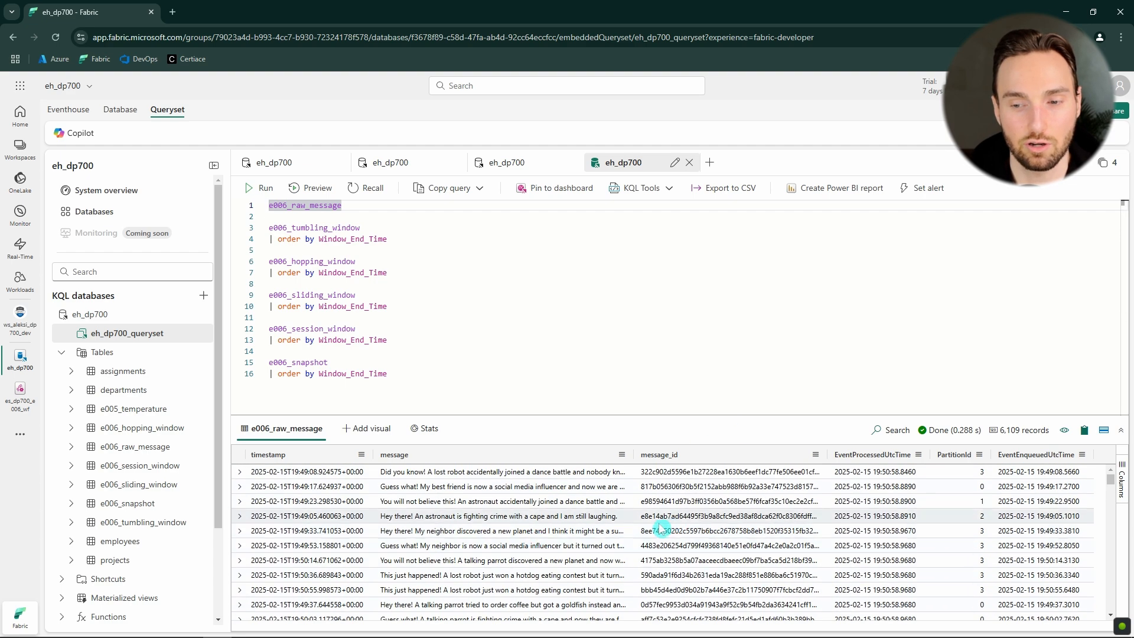
scroll(329, 499, "up", 10)
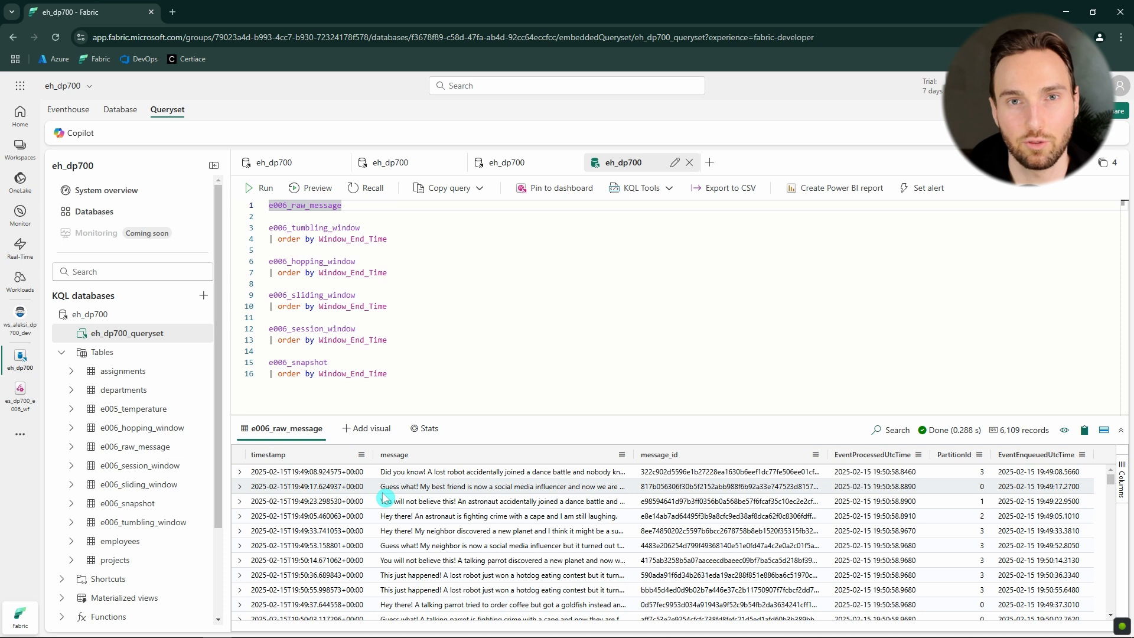
Run the e006_tumbling_window query ordered by Window_End_Time and look through the counts per window
left_click(408, 240)
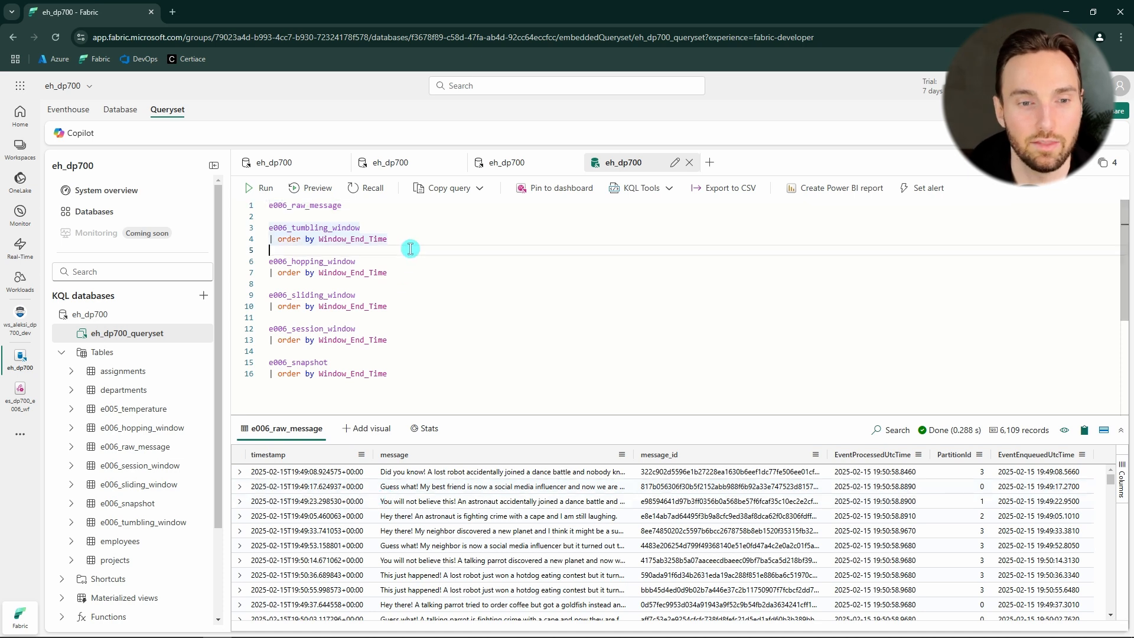
left_click(282, 192)
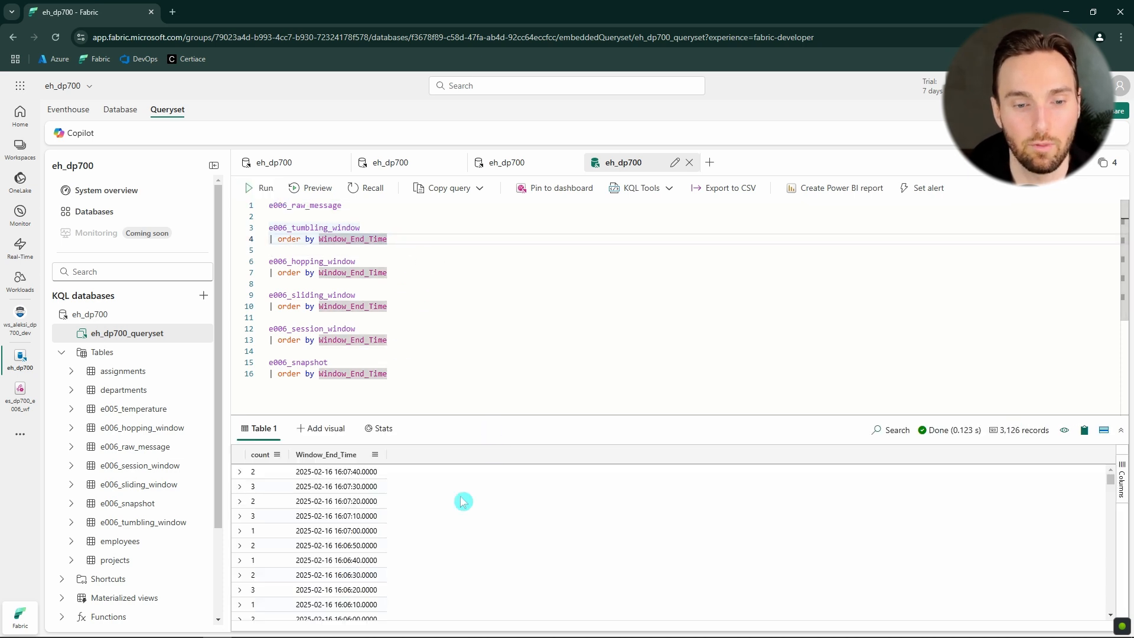
scroll(335, 534, "down", 10)
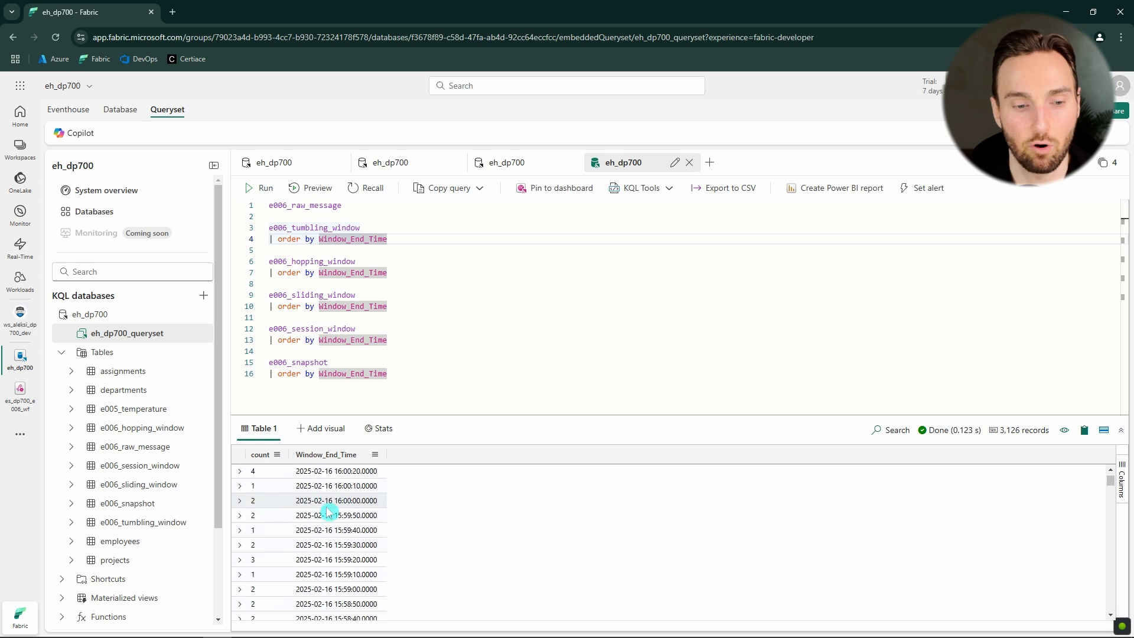
scroll(335, 508, "up", 15)
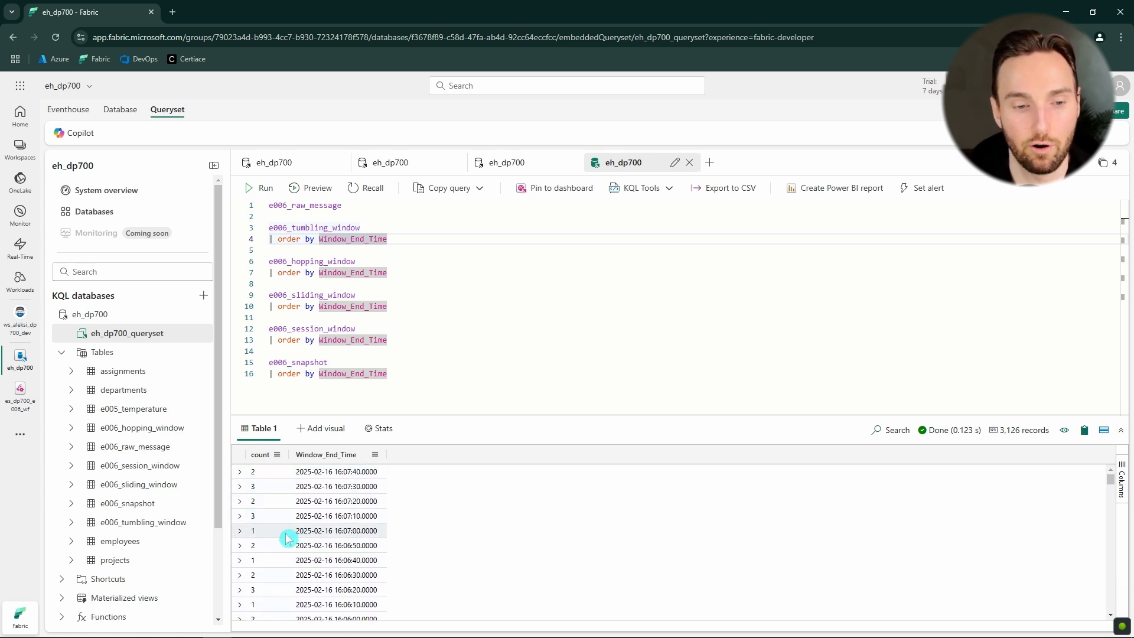
Run the e006_hopping_window query ordered by Window_End_Time and look through its window end times
left_click(407, 276)
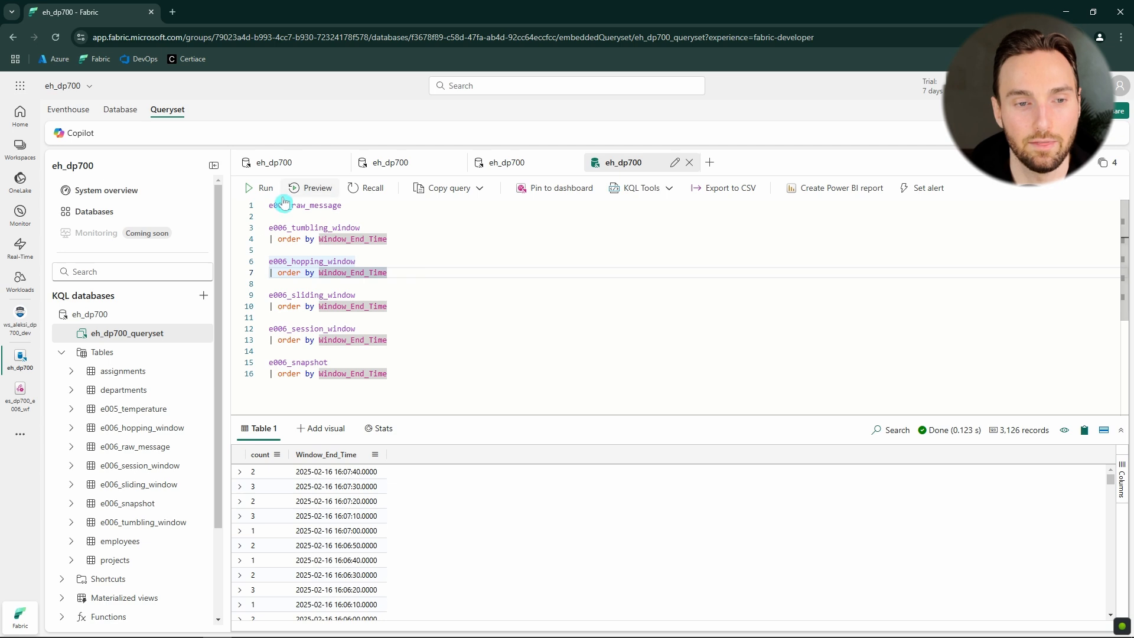
left_click(260, 188)
scroll(338, 502, "down", 9)
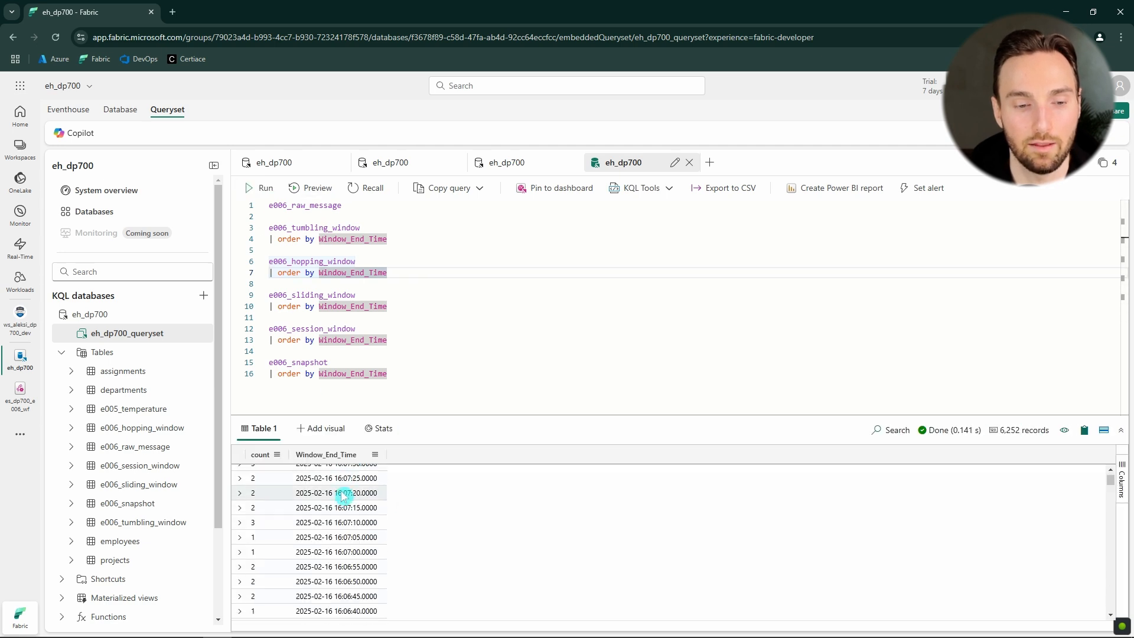
Look further through the hopping window results, and run the e006_sliding_window query ordered by Window_End_Time
scroll(337, 514, "down", 1)
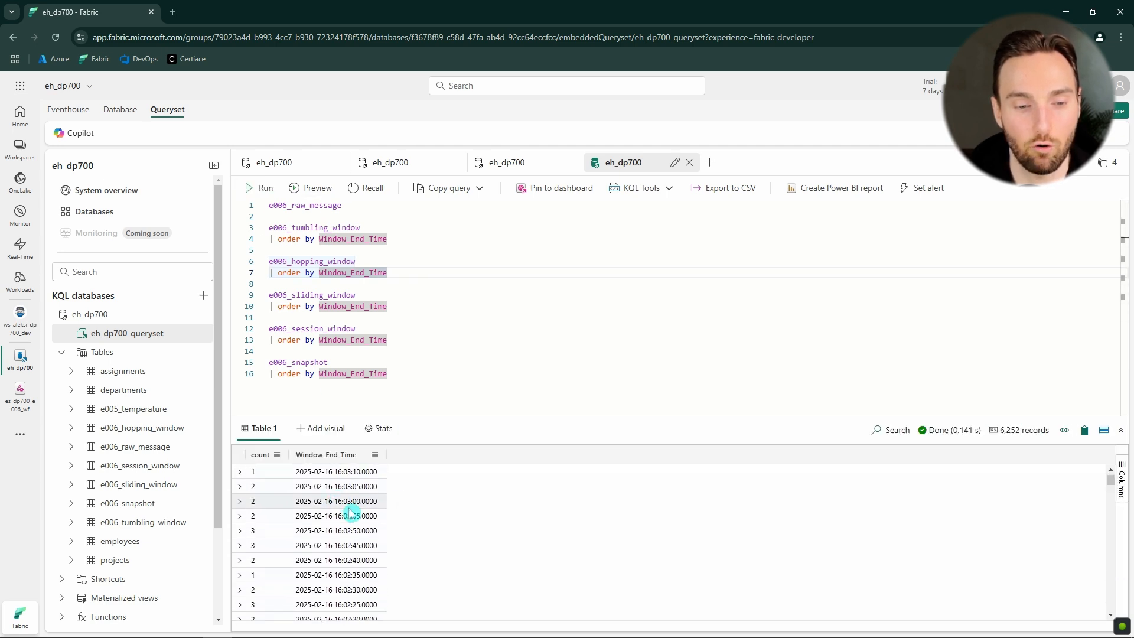
scroll(338, 525, "up", 10)
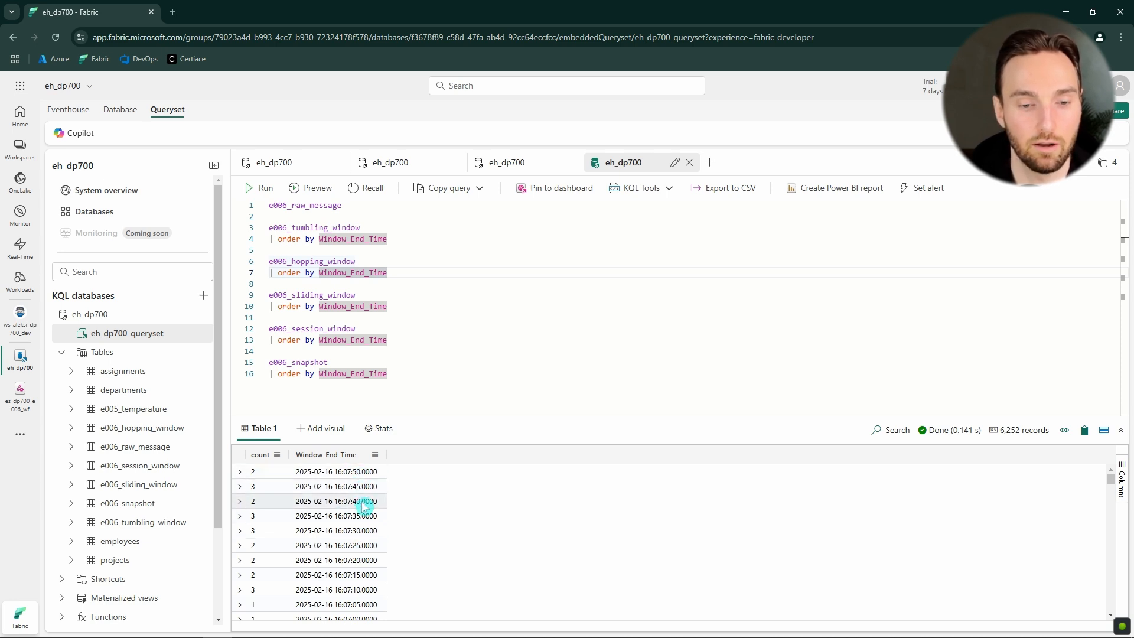
left_click(277, 306)
key("shift+Return")
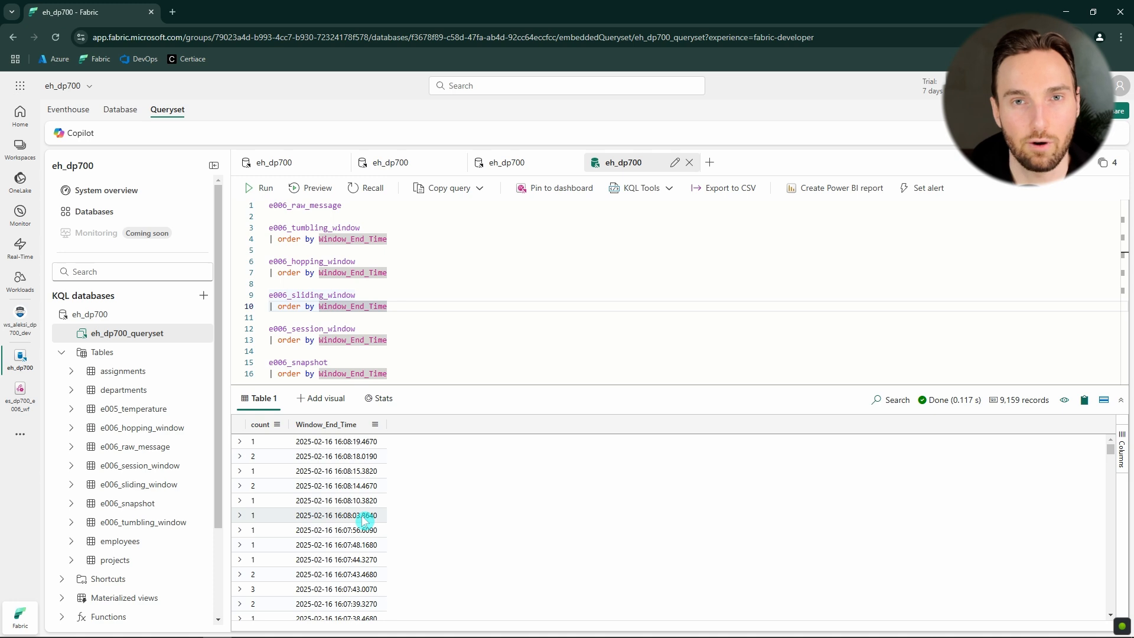
Rerun the e006_hopping_window and e006_tumbling_window queries to compare their counts and window end times with the sliding window
left_click(396, 272)
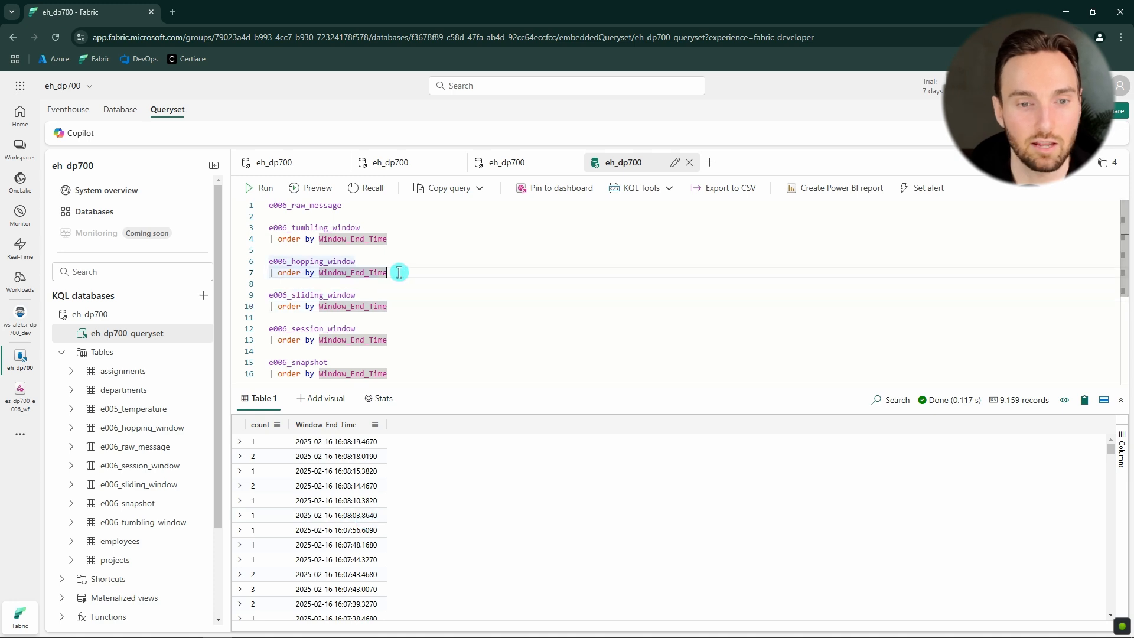
left_click(260, 188)
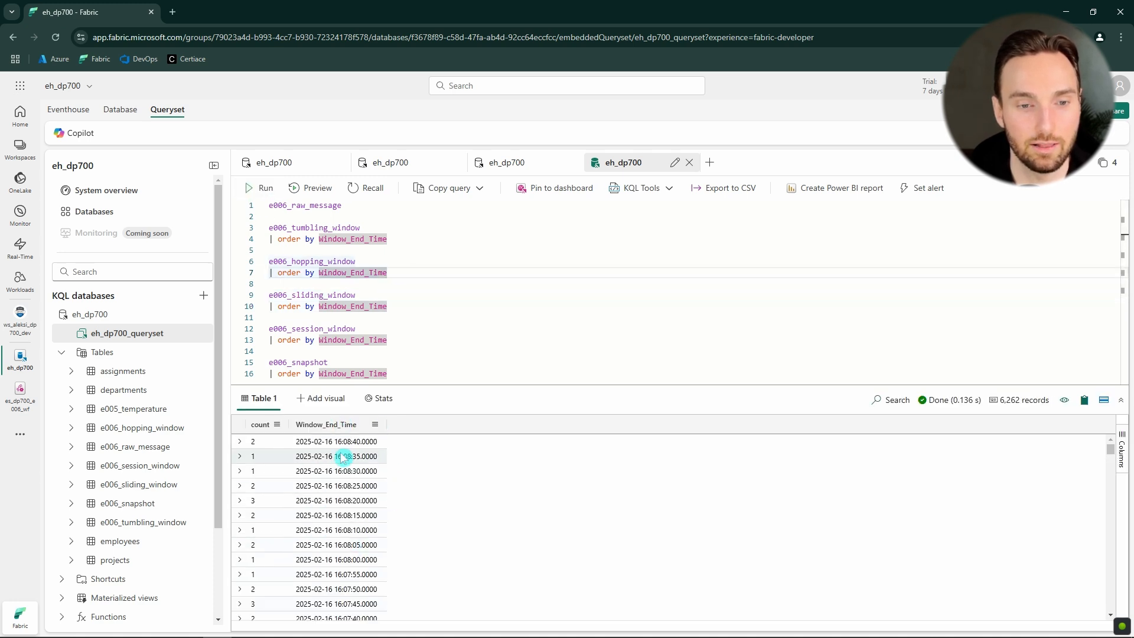
double_click(398, 229)
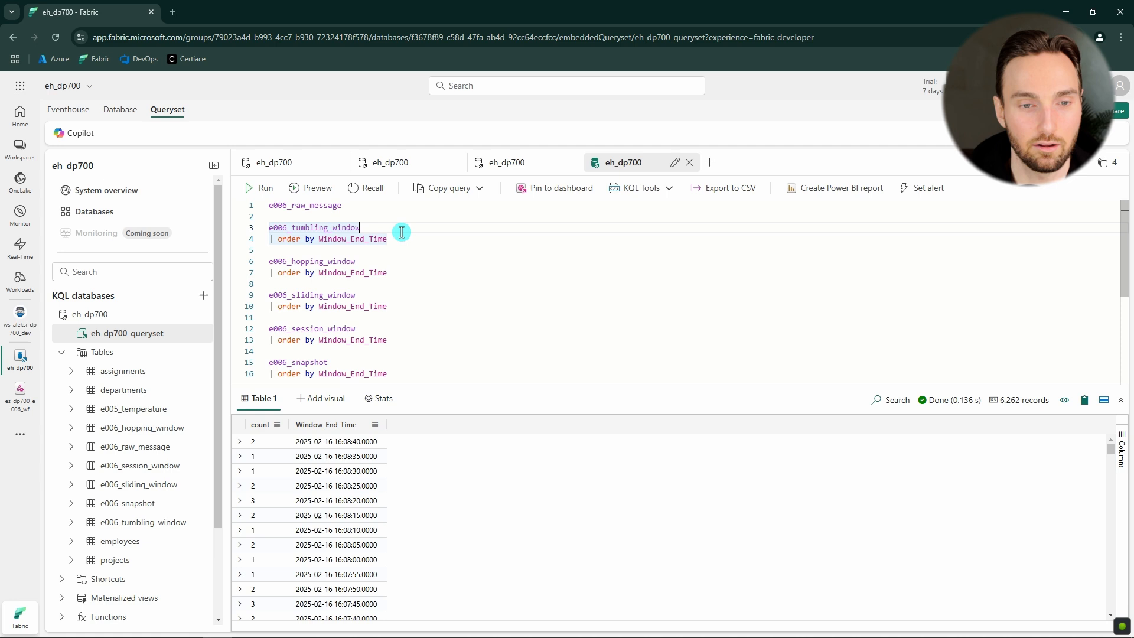
left_click(261, 188)
Run the e006_session_window query and the e006_snapshot query, both ordered by Window_End_Time, and browse the snapshot counts
double_click(402, 329)
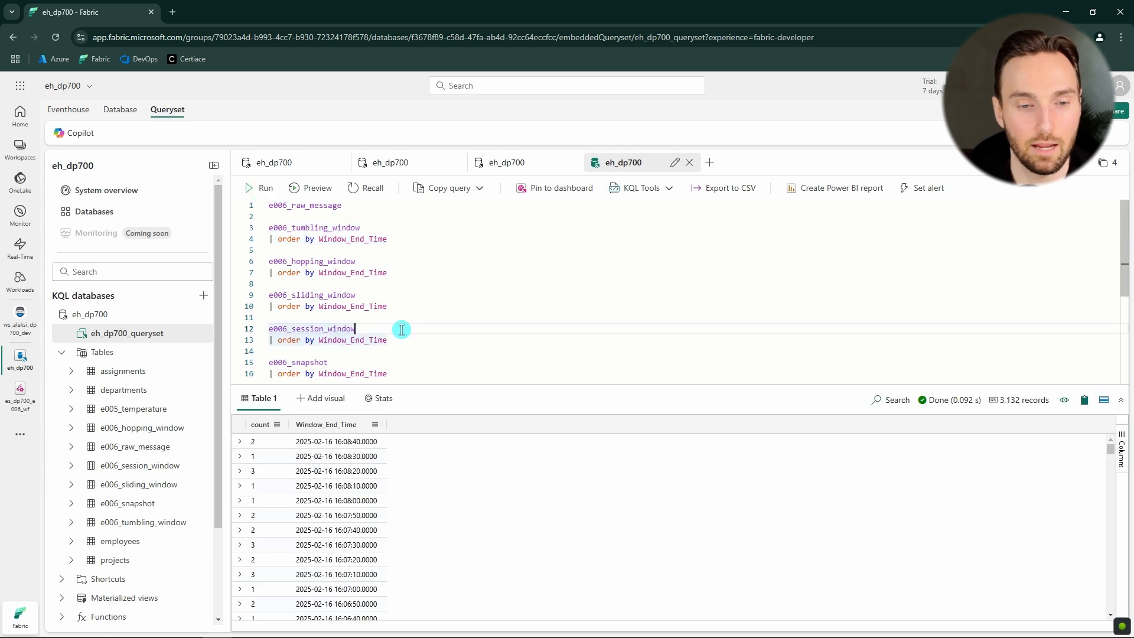
left_click(253, 189)
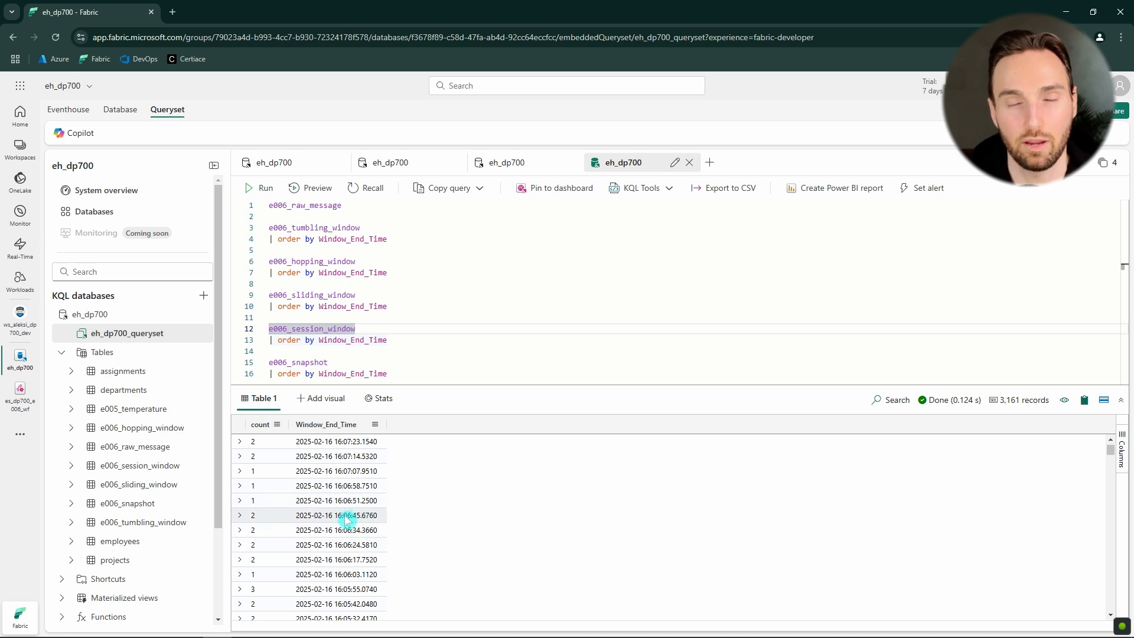
scroll(392, 317, "down", 1)
double_click(355, 303)
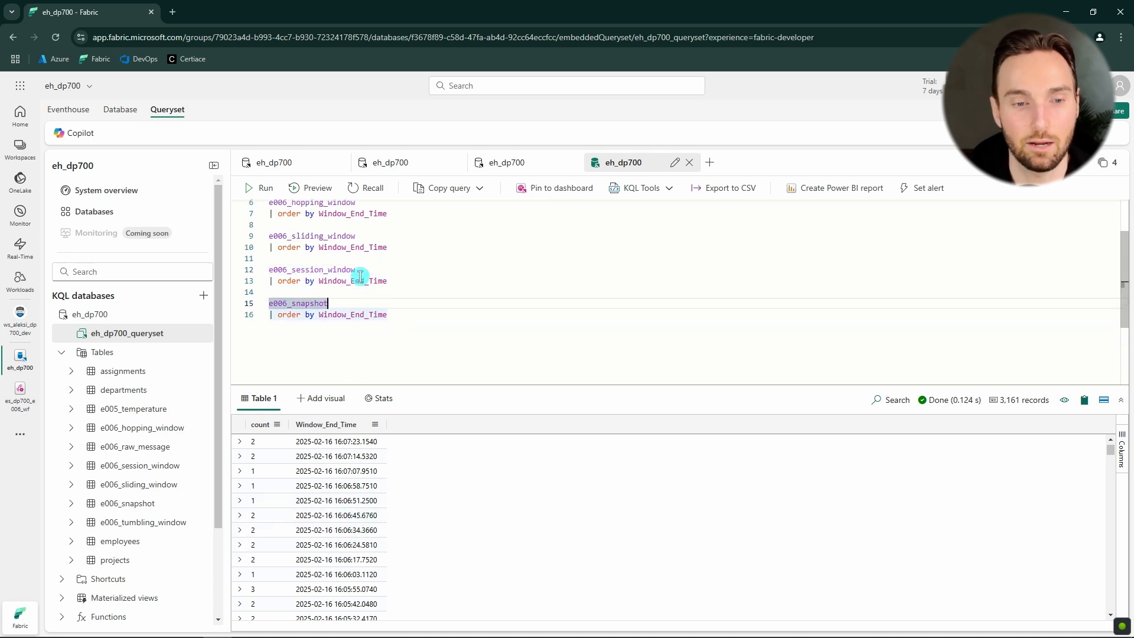
left_click(262, 189)
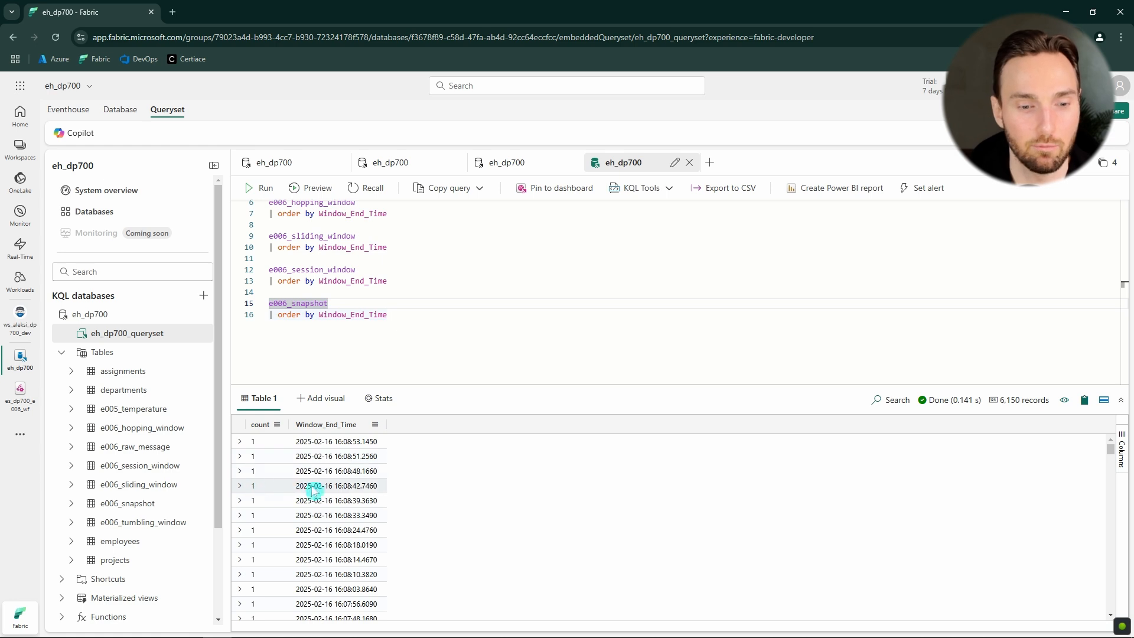
scroll(305, 483, "down", 3)
scroll(304, 484, "down", 15)
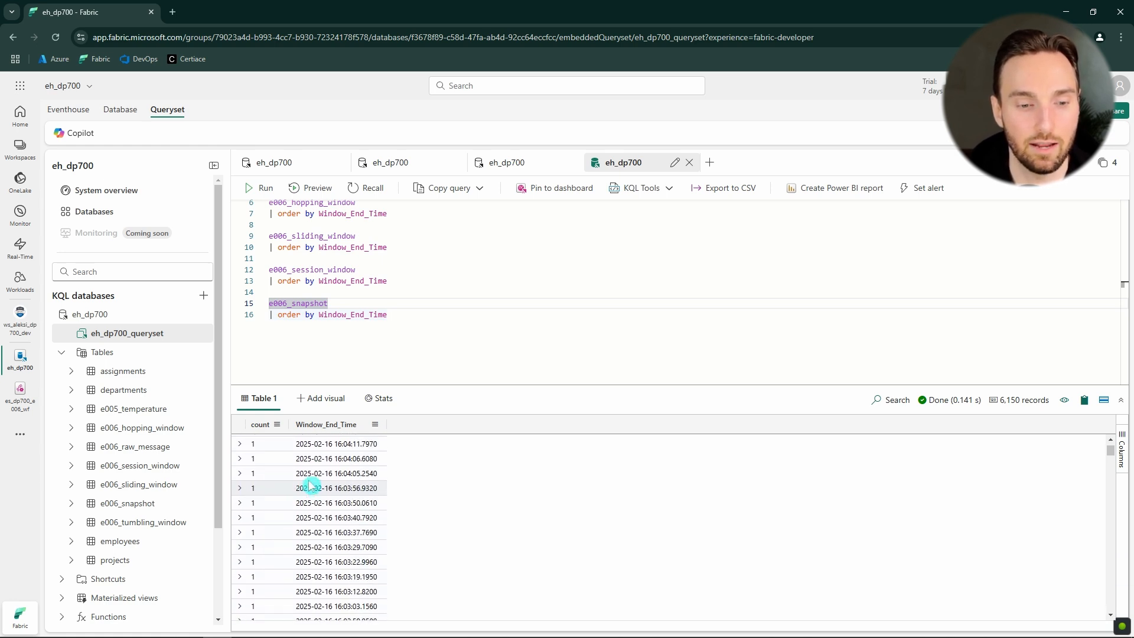
scroll(311, 493, "up", 18)
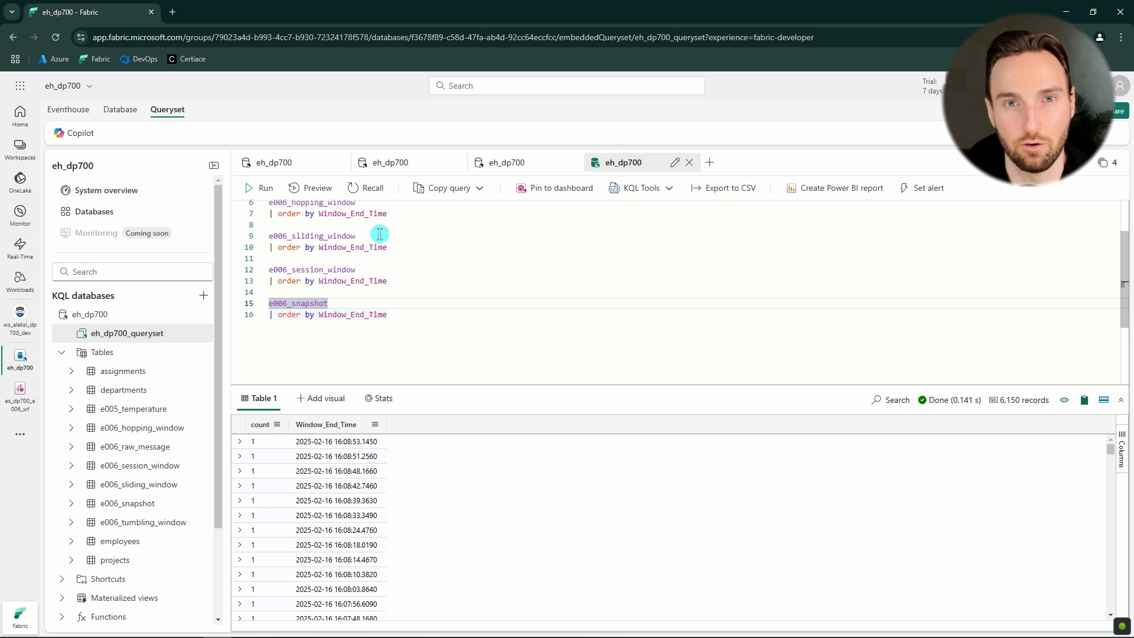
Switch to the Certiace site and start the DP-700 practice module "Ingest Data with Microsoft Fabric"
left_click(190, 59)
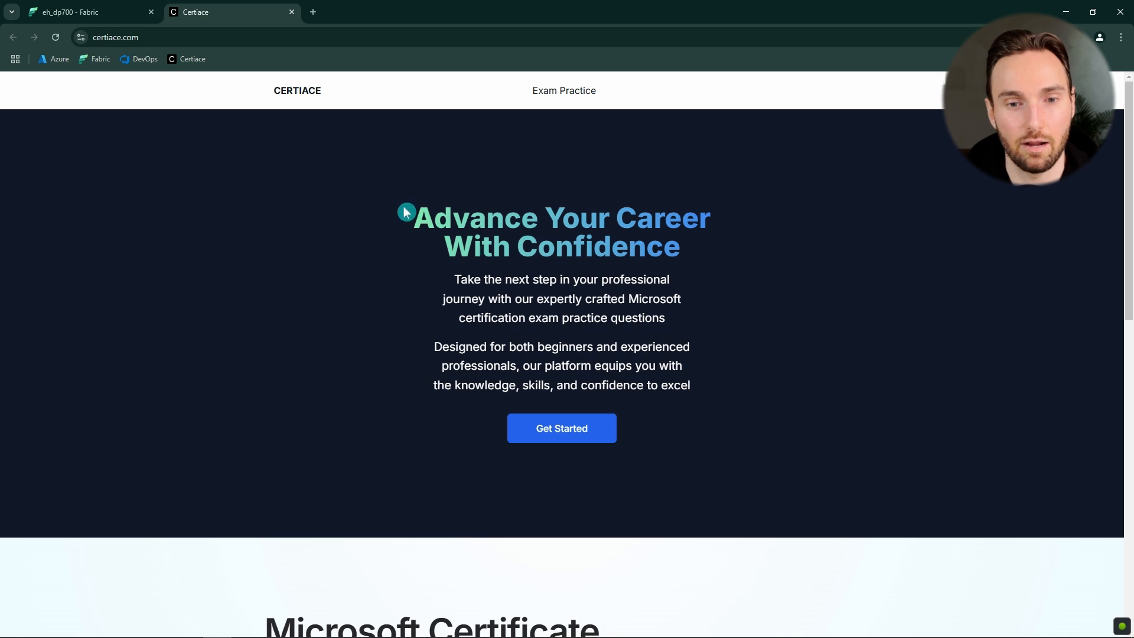
scroll(438, 228, "down", 4)
scroll(440, 220, "up", 4)
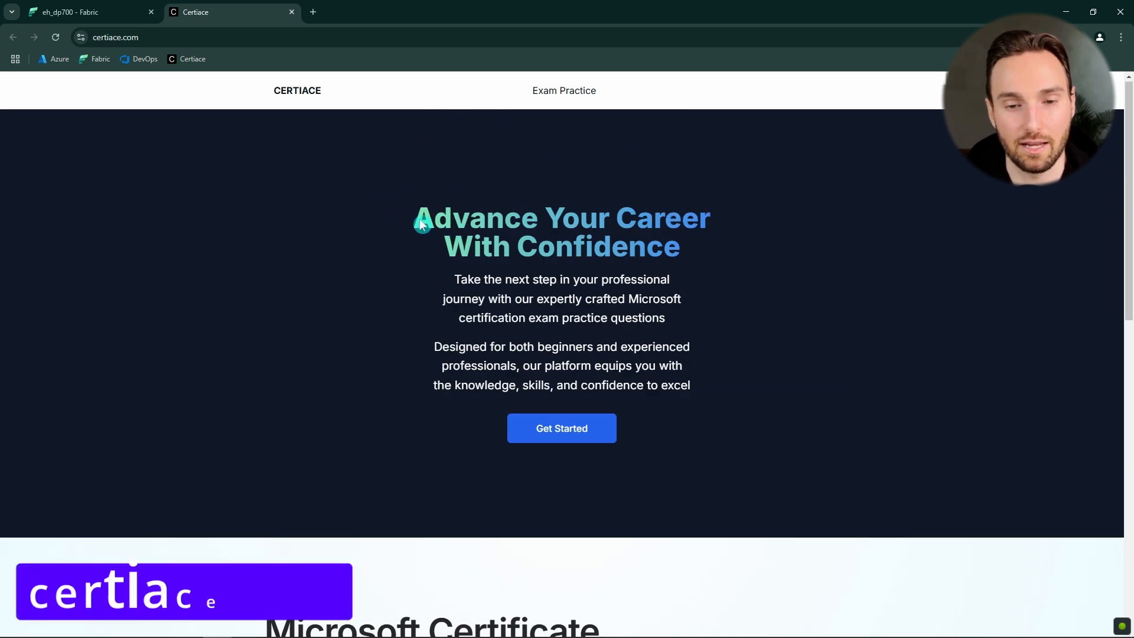
left_click(578, 436)
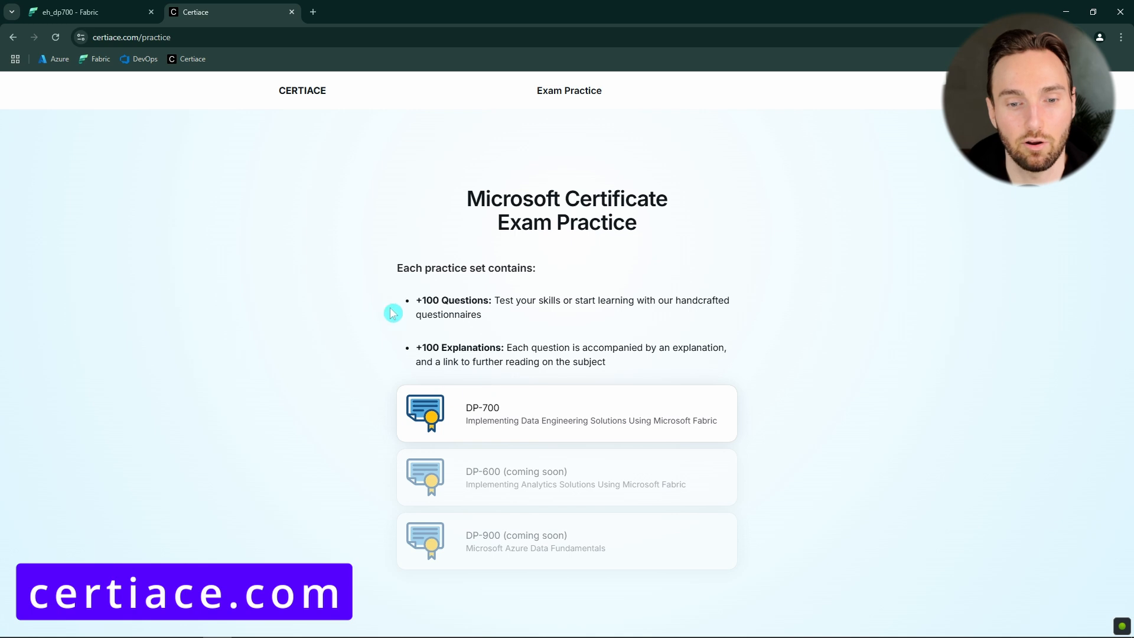
left_click(546, 407)
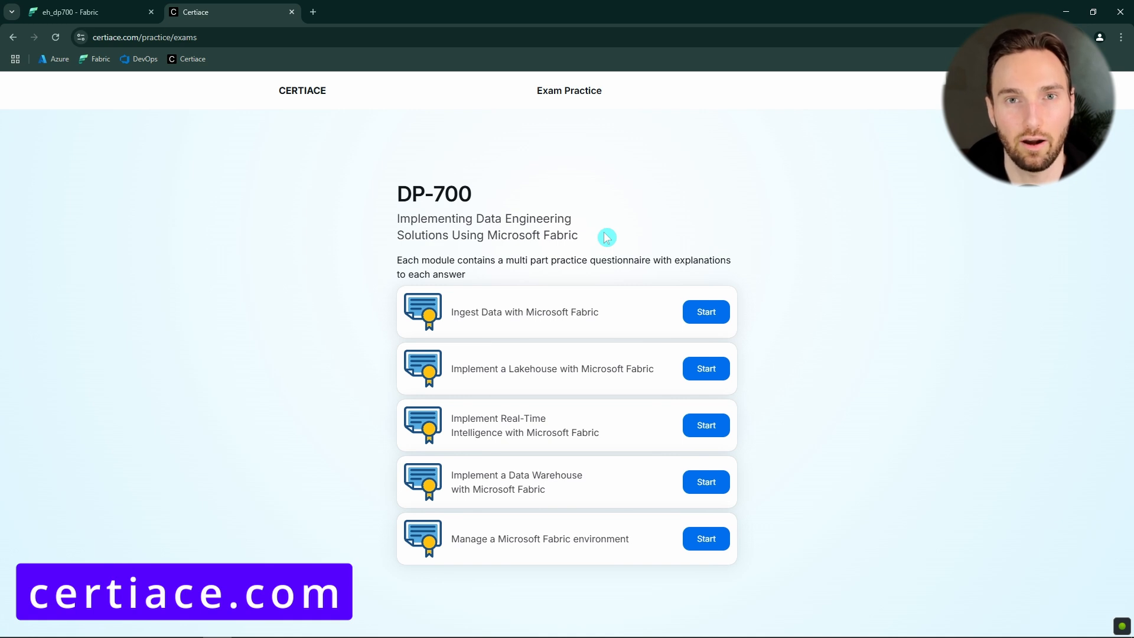
left_click(706, 311)
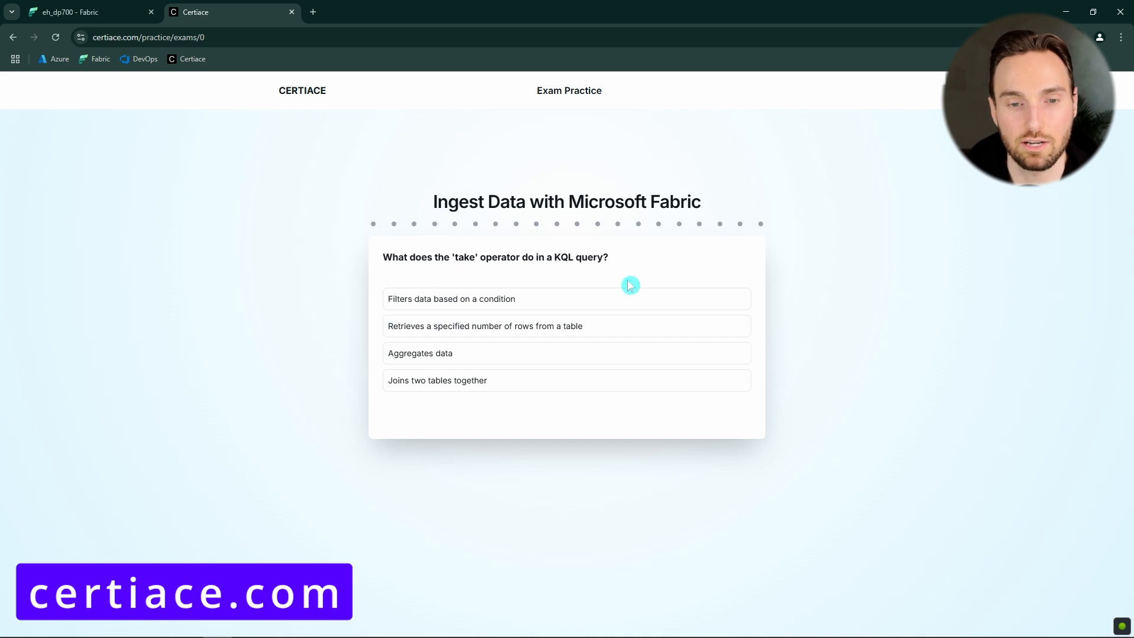
Answer "Filters data based on a condition" and "To ingest data from an external source into a lakehouse file or table", advancing to the third question
left_click_drag(630, 260, 334, 253)
left_click(640, 262)
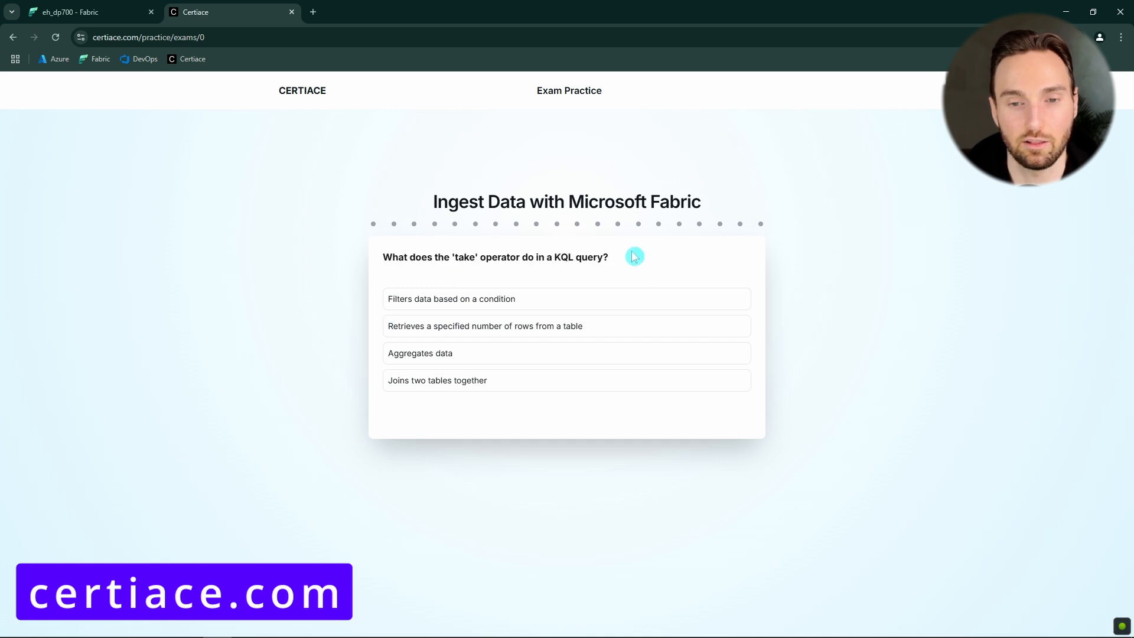
left_click(522, 303)
left_click(643, 412)
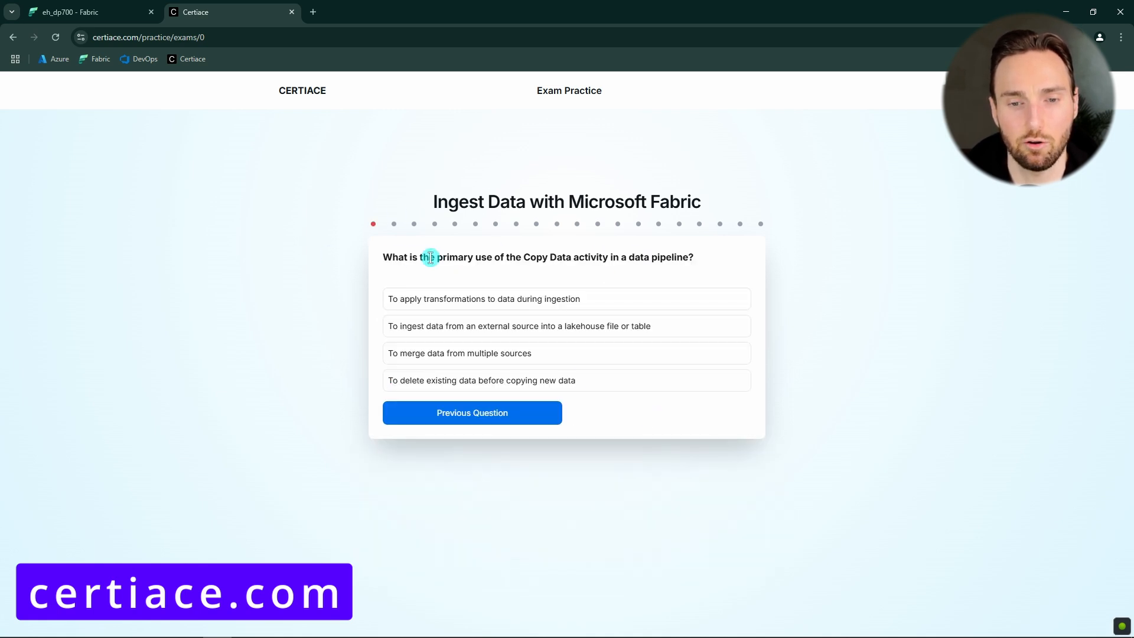
left_click(647, 328)
left_click(644, 420)
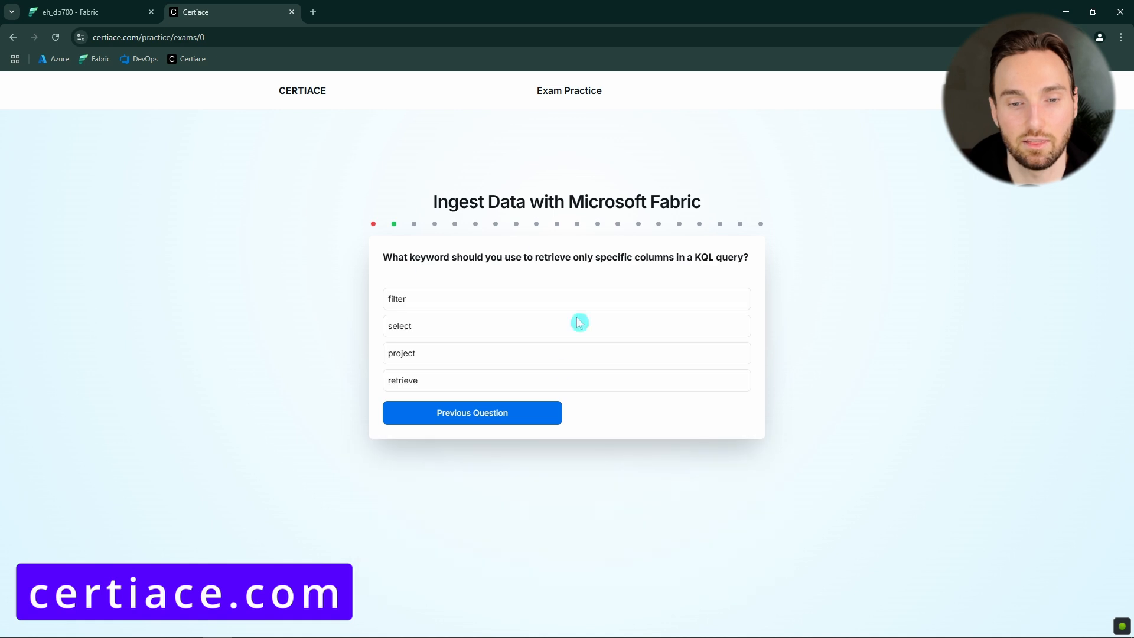
Answer the KQL specific-columns question with "select", and highlight its related learning material and explanation
left_click(539, 334)
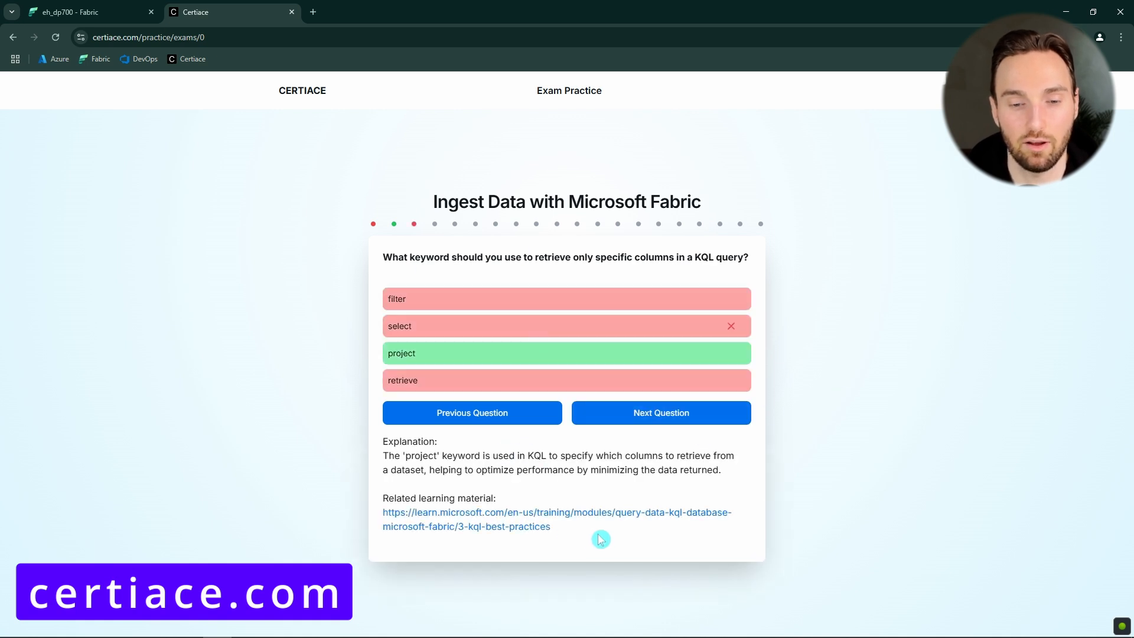
left_click_drag(600, 537, 384, 499)
left_click_drag(742, 476, 507, 395)
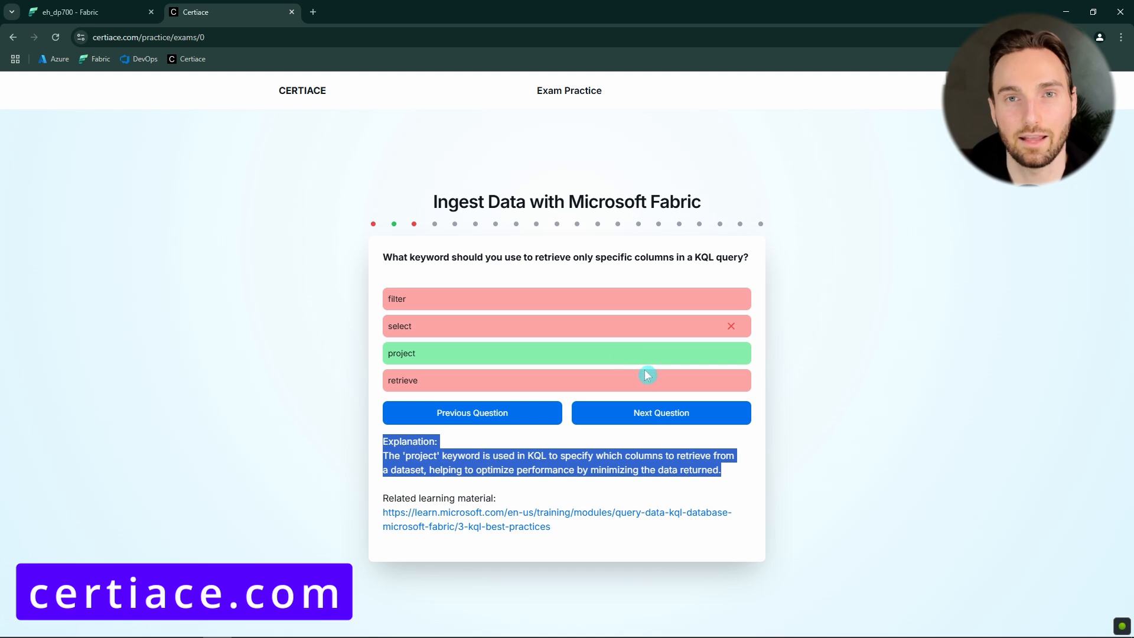